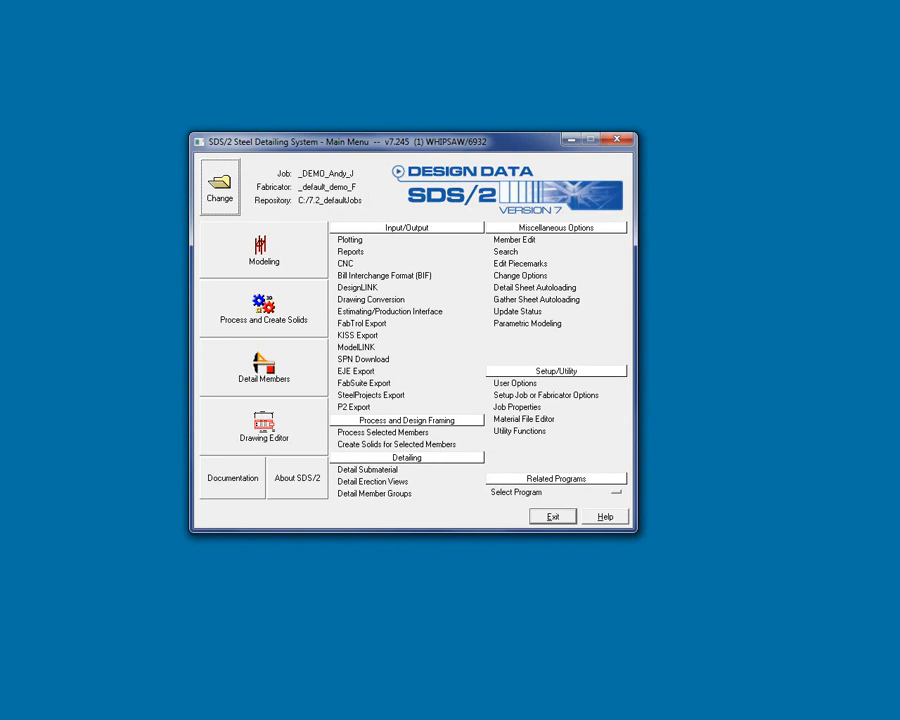
- Create a new fabricator named "demo", copying its setup from the existing fabricator whose name starts with "_DEMO_"
click(222, 202)
click(615, 344)
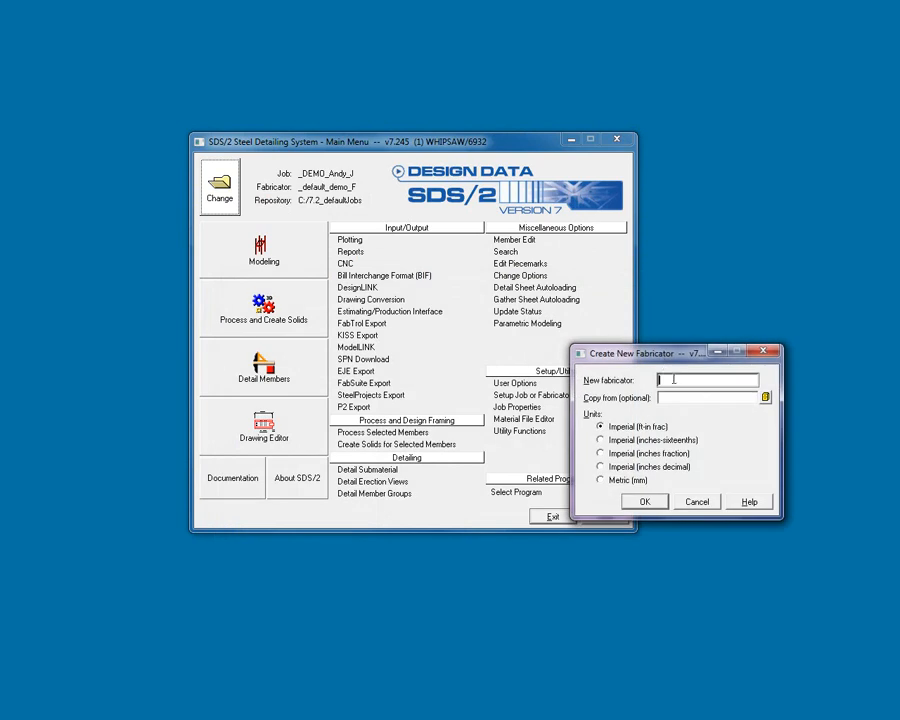
click(766, 397)
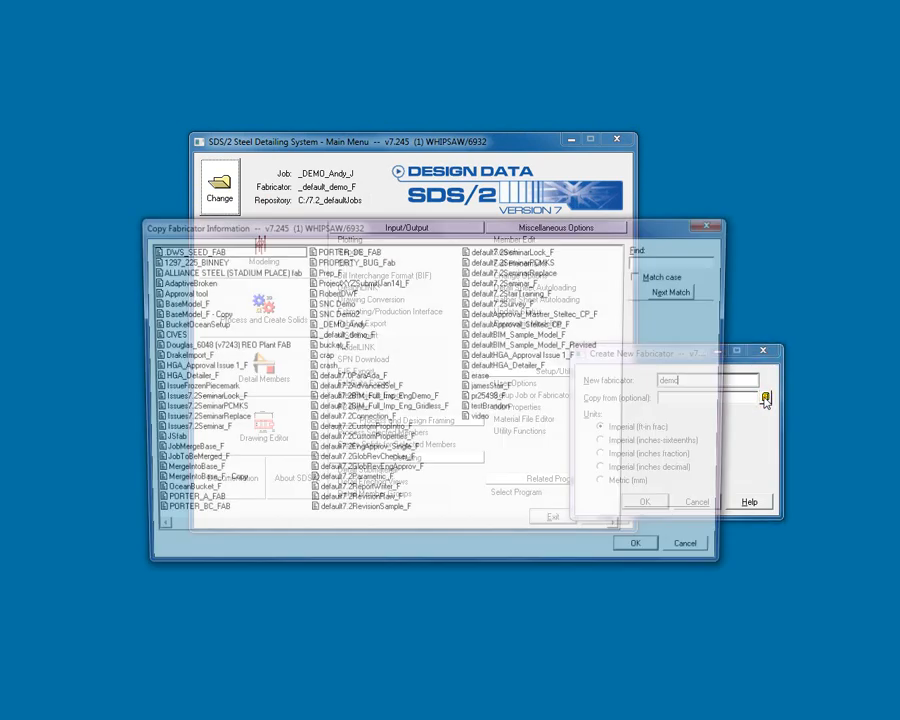
double_click(345, 324)
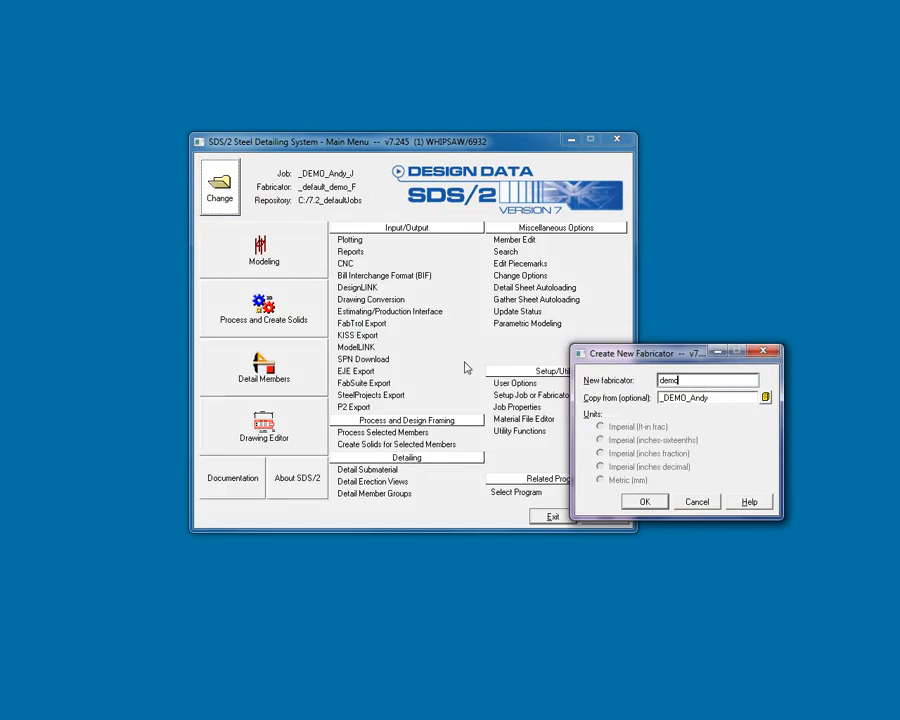
click(643, 500)
- Start a new job named "Demo" in C:/7.2_defaultJobs, copying job information from the previously open demo job
click(610, 329)
click(341, 200)
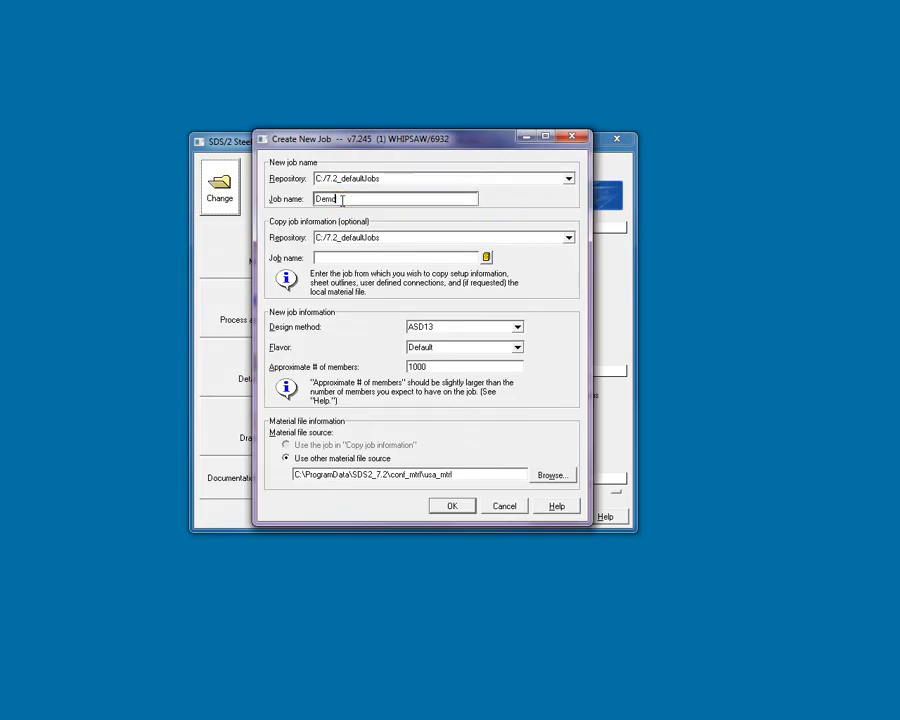
click(487, 258)
double_click(300, 310)
- Give the new job the DesignData flavor and the usa_mtrl material file, and create it
click(516, 347)
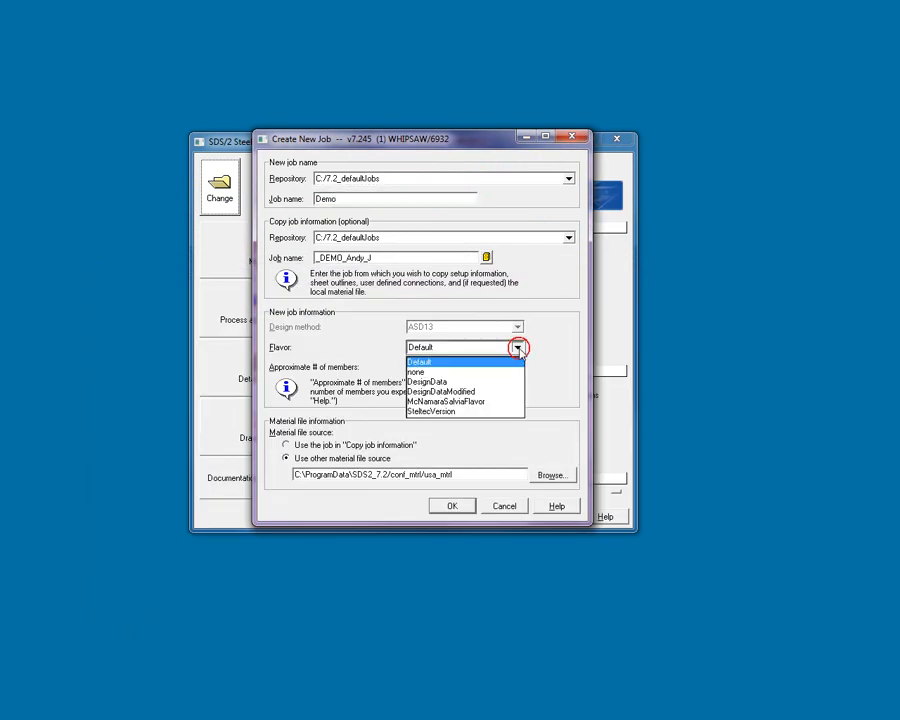
click(522, 379)
click(547, 475)
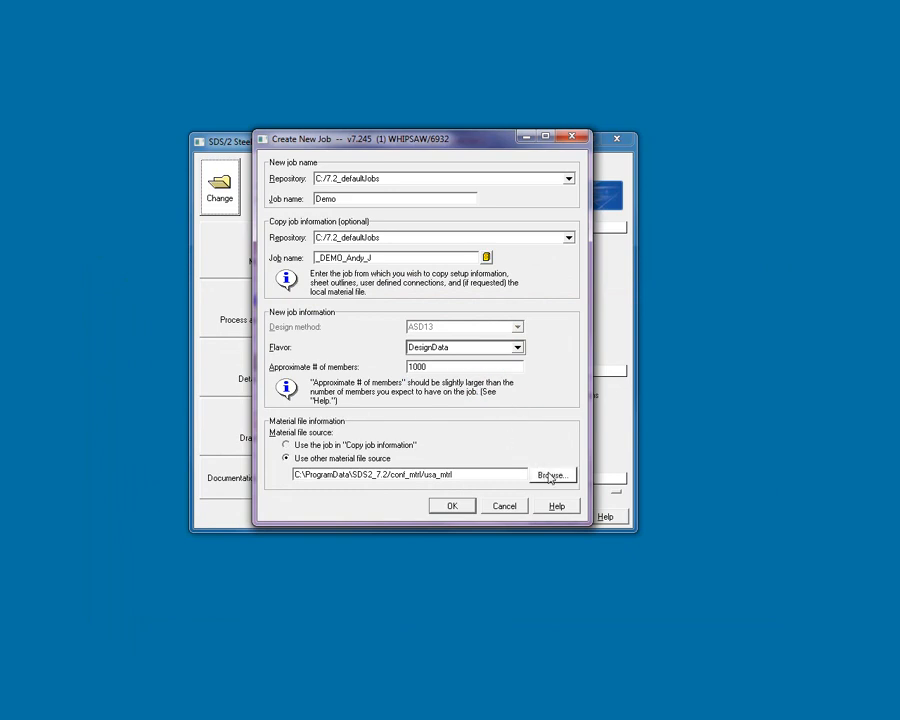
click(301, 404)
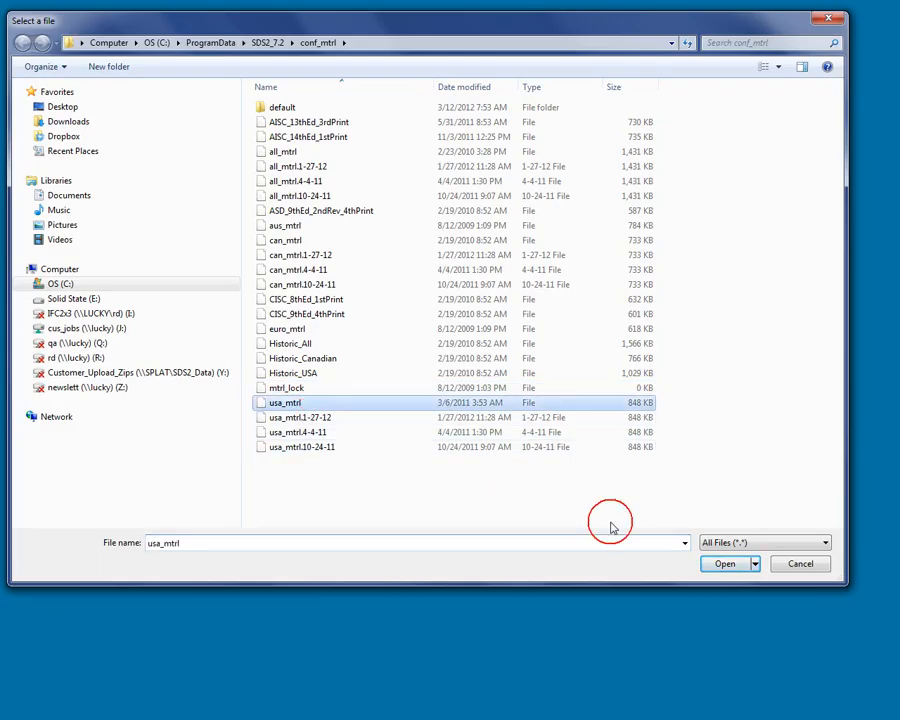
click(727, 564)
click(456, 506)
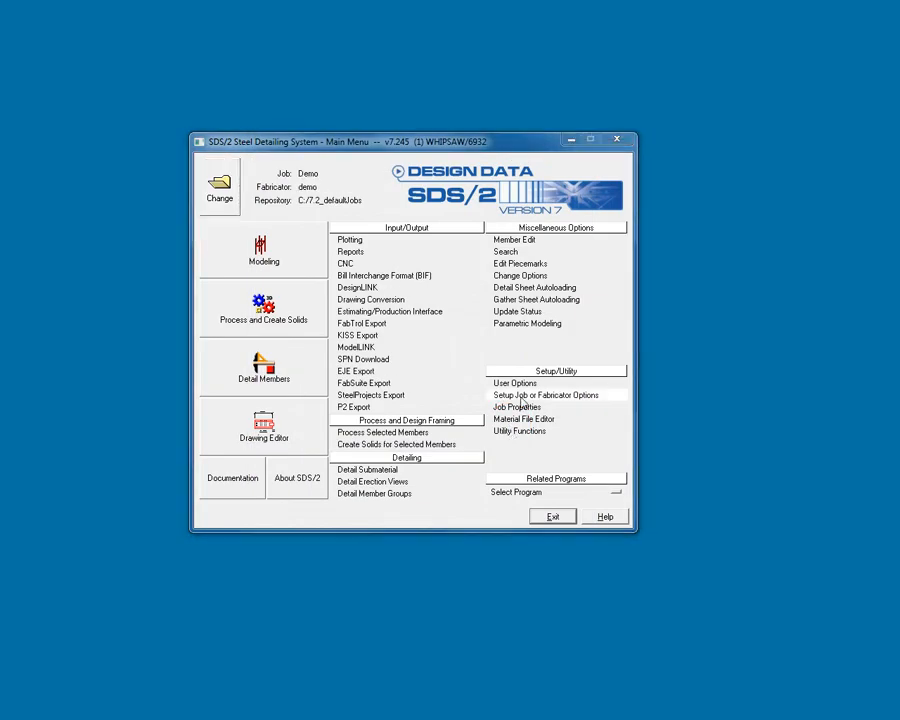
- Review the available connection design methods in the job's Design Criteria setup
click(520, 396)
click(500, 443)
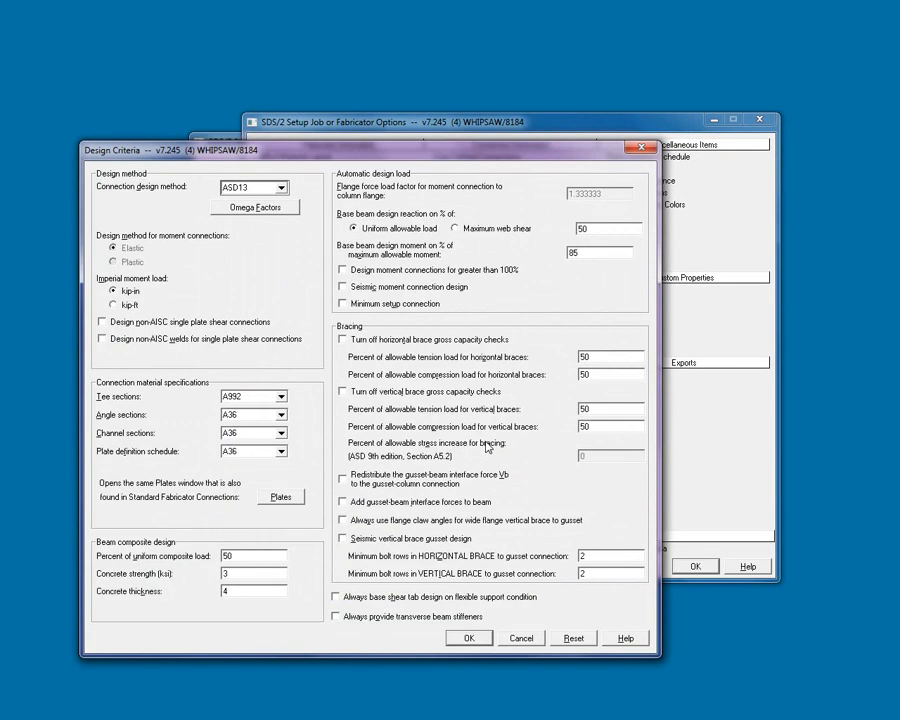
click(281, 188)
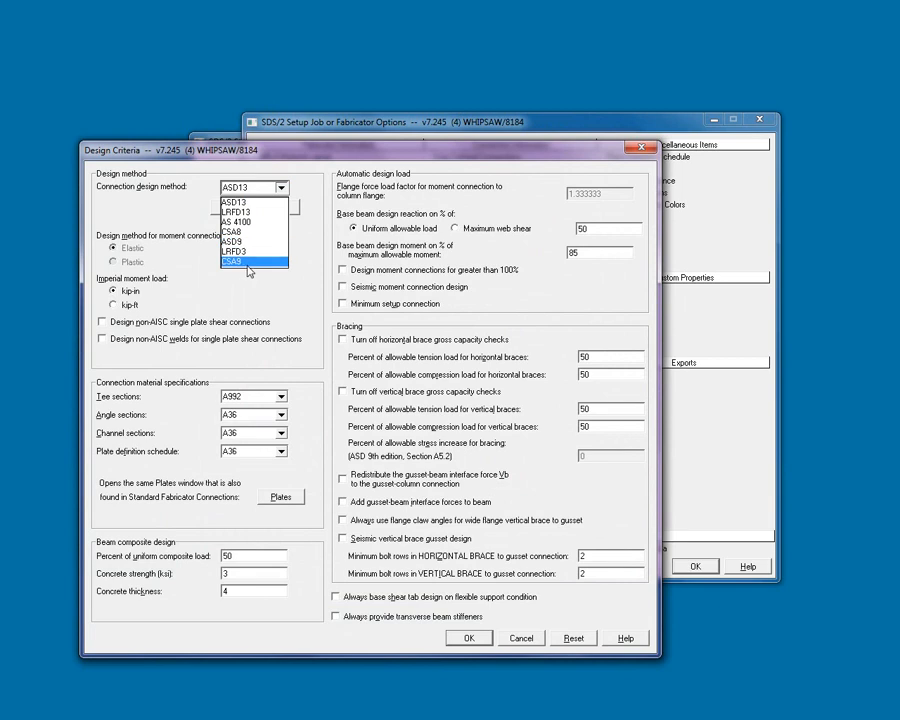
click(316, 188)
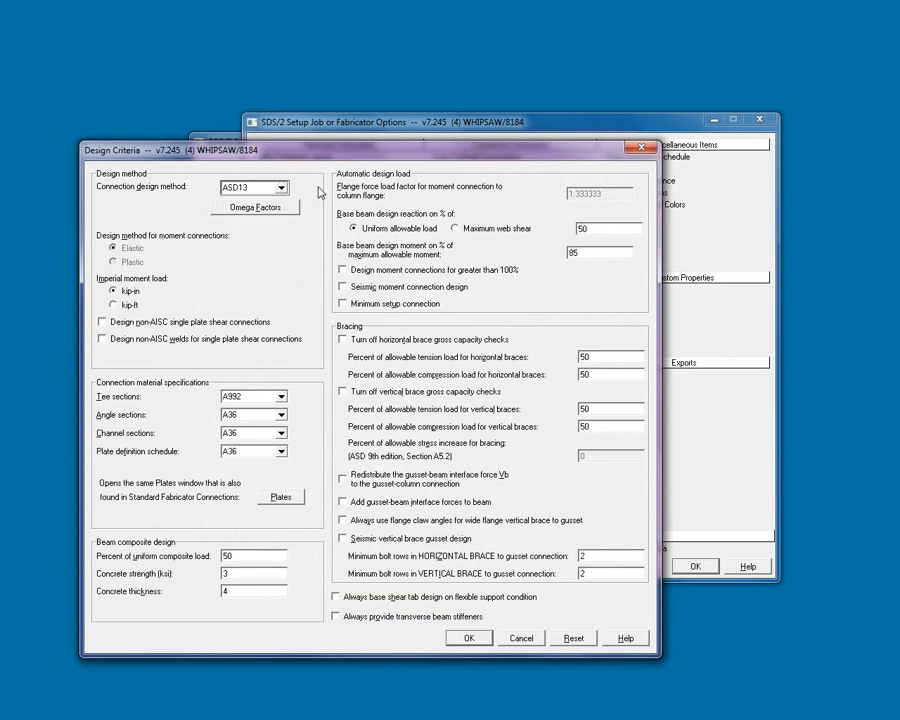
click(468, 638)
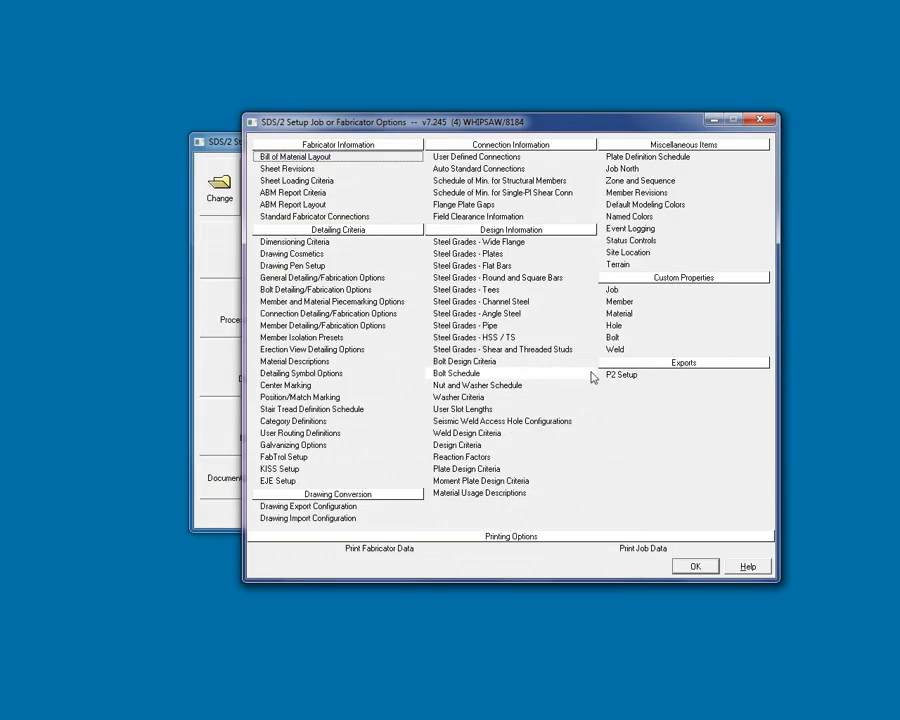
- Check the job's Plate Definition Schedule and its Zone and Sequence setup
click(658, 156)
click(607, 479)
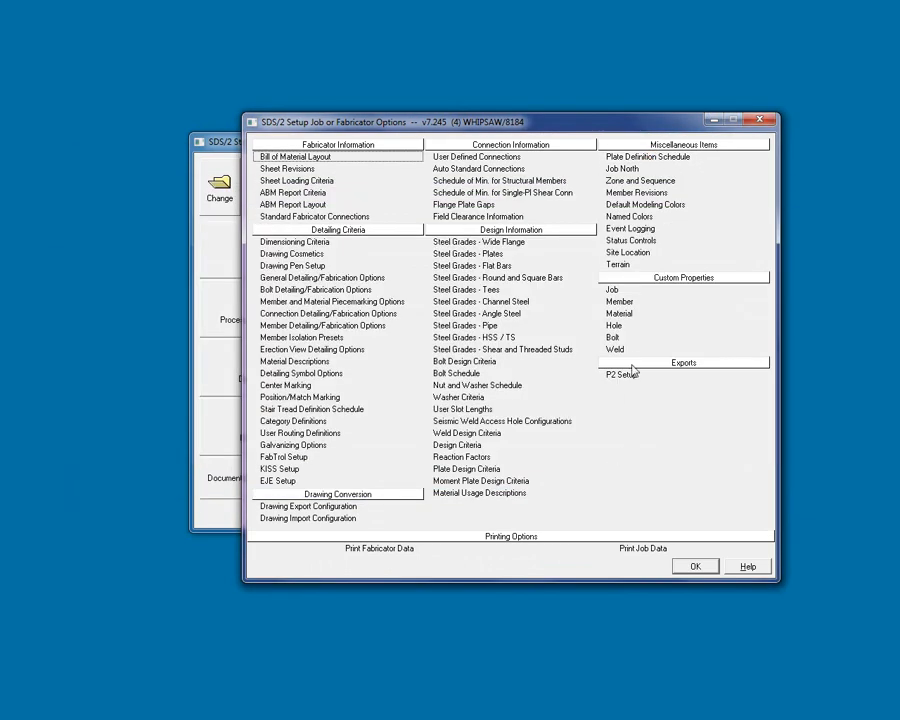
click(640, 180)
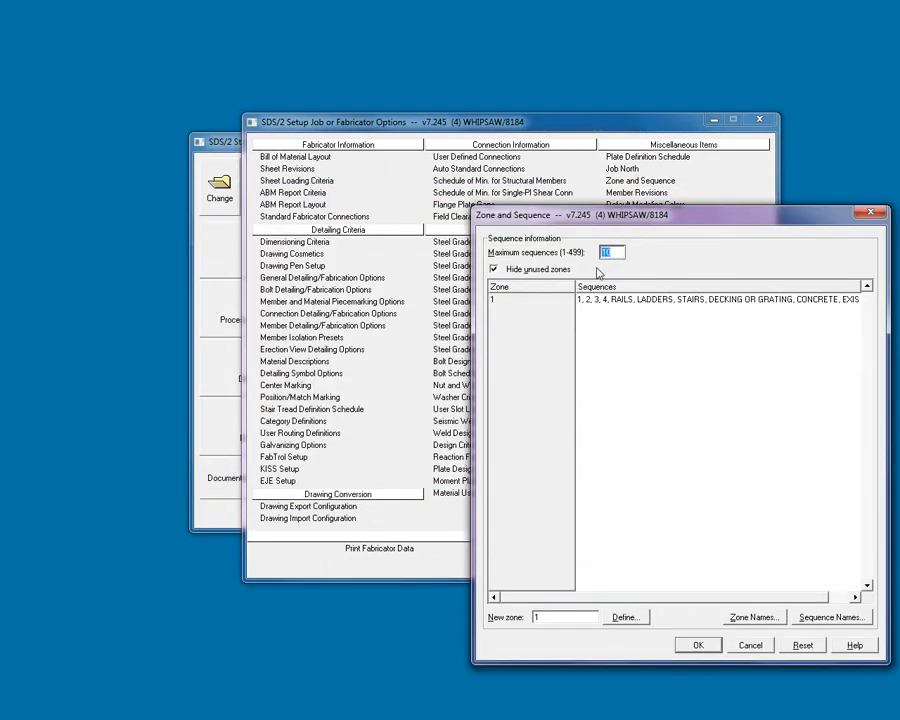
click(698, 645)
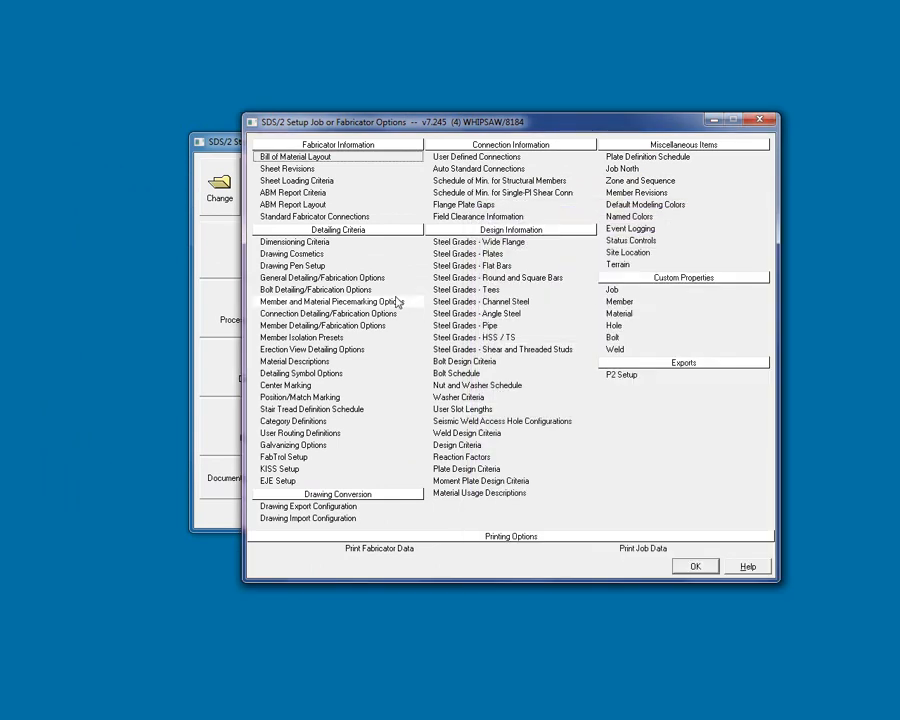
- Set main member major marks to break apart by Sequence in the Member and Material Piecemarking Options
click(354, 301)
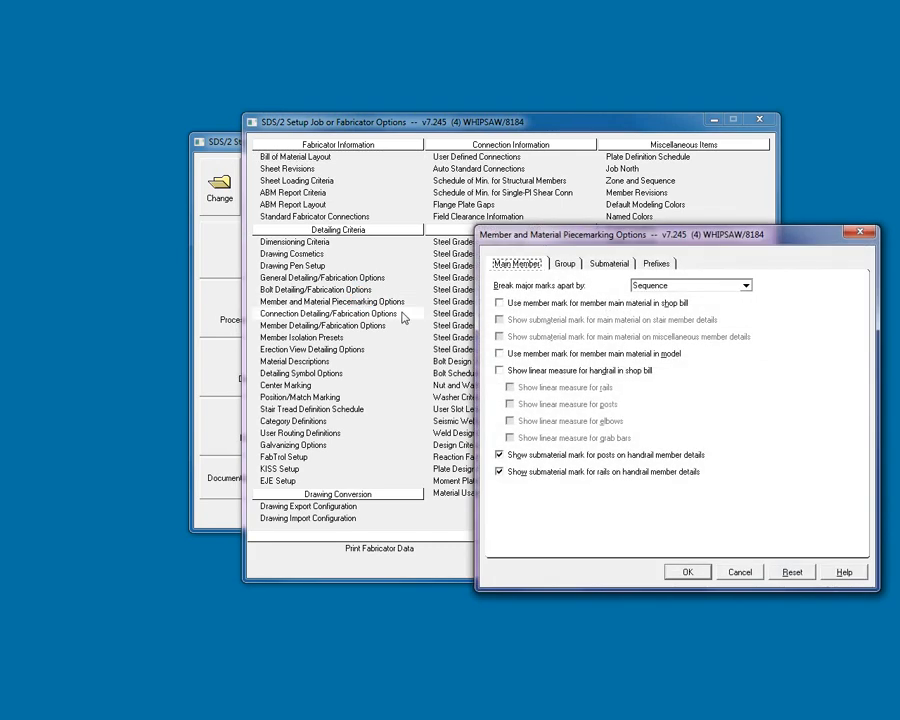
click(746, 286)
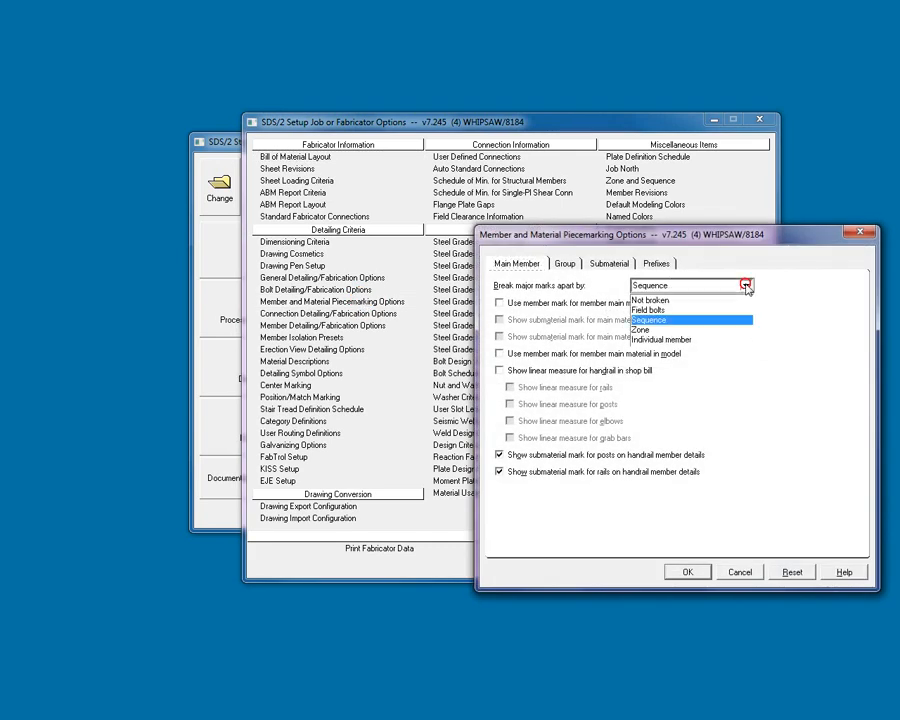
click(705, 322)
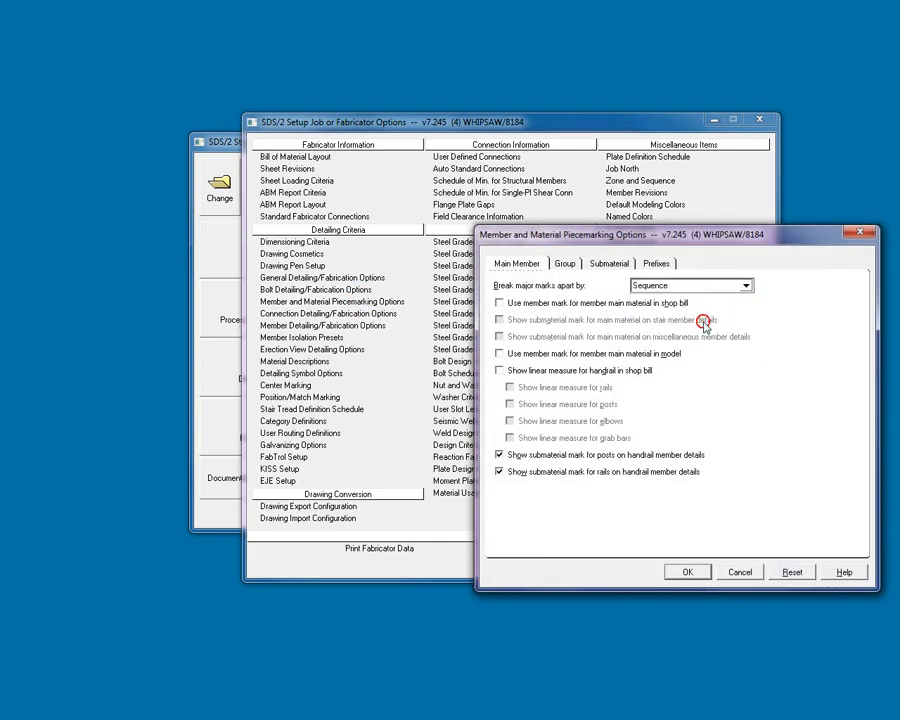
click(688, 572)
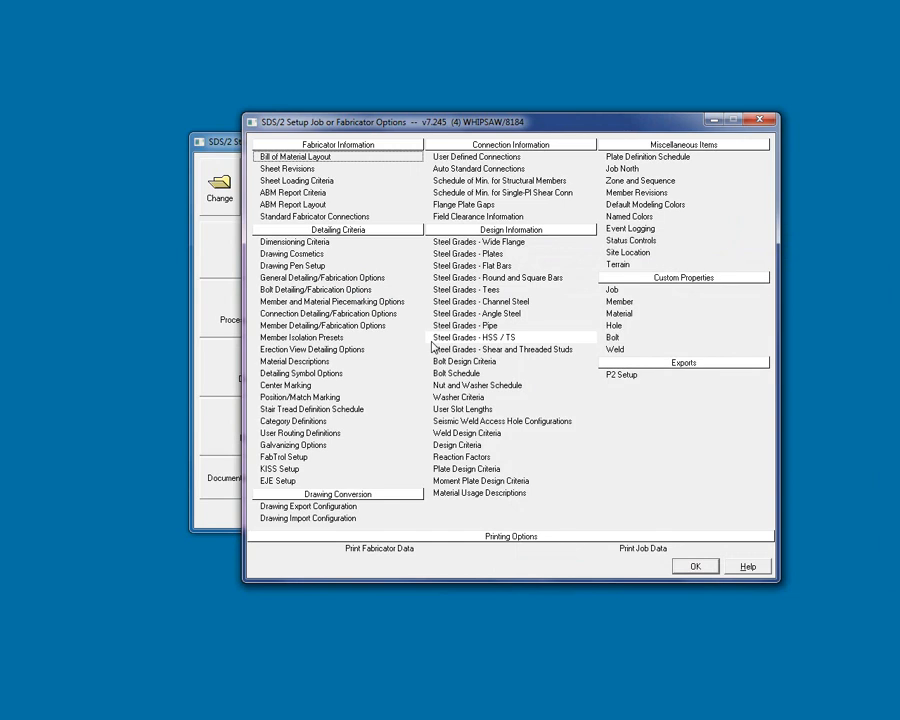
- Review the Wide Gage, Welded clip angle configuration in Standard Fabricator Connections, and leave the job setup
click(318, 216)
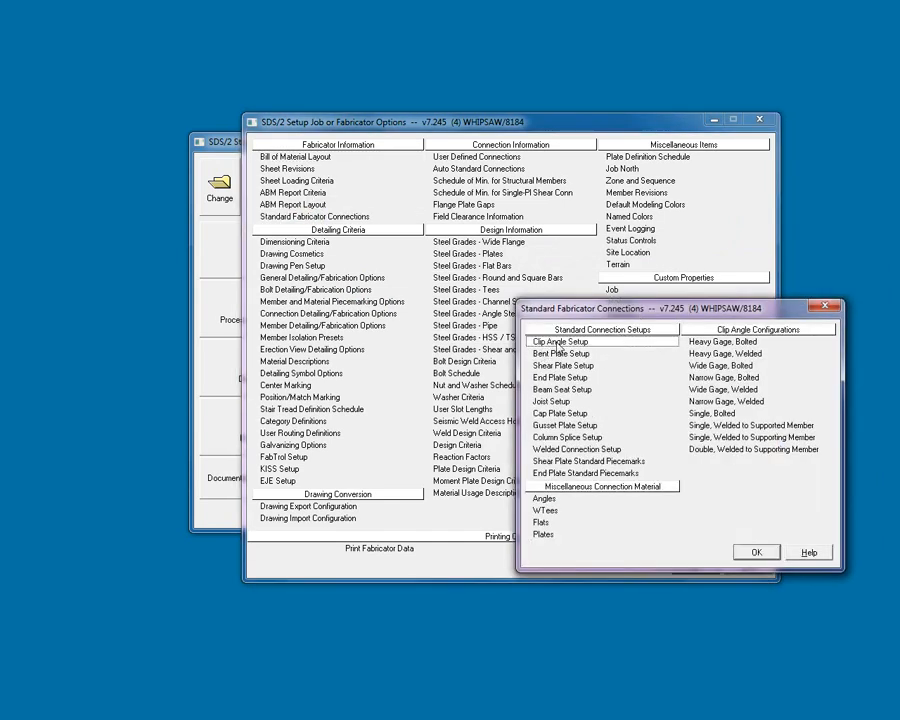
double_click(733, 389)
click(702, 521)
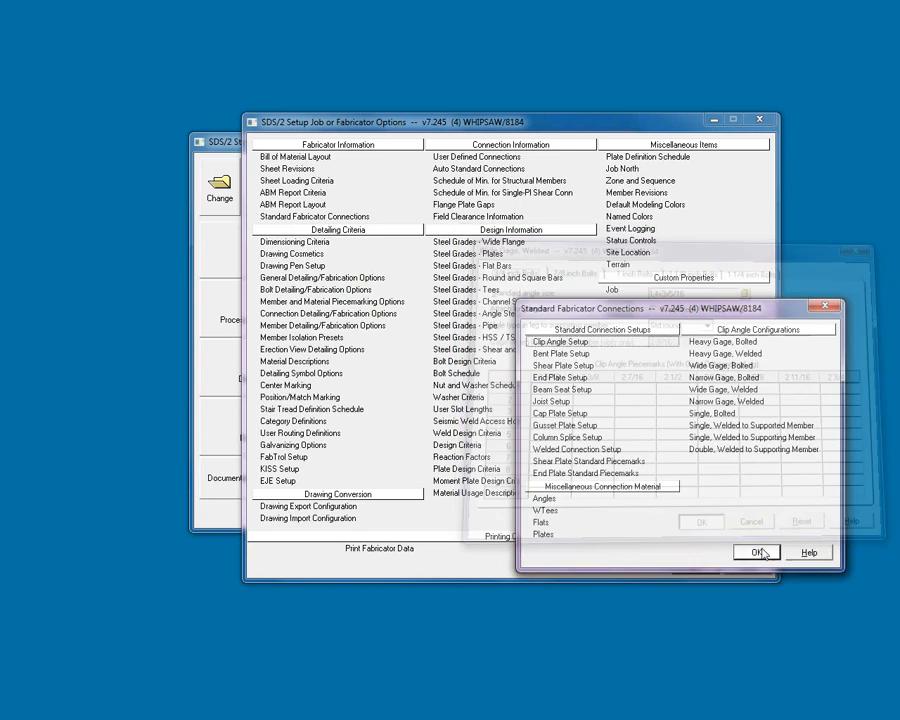
click(759, 552)
click(689, 563)
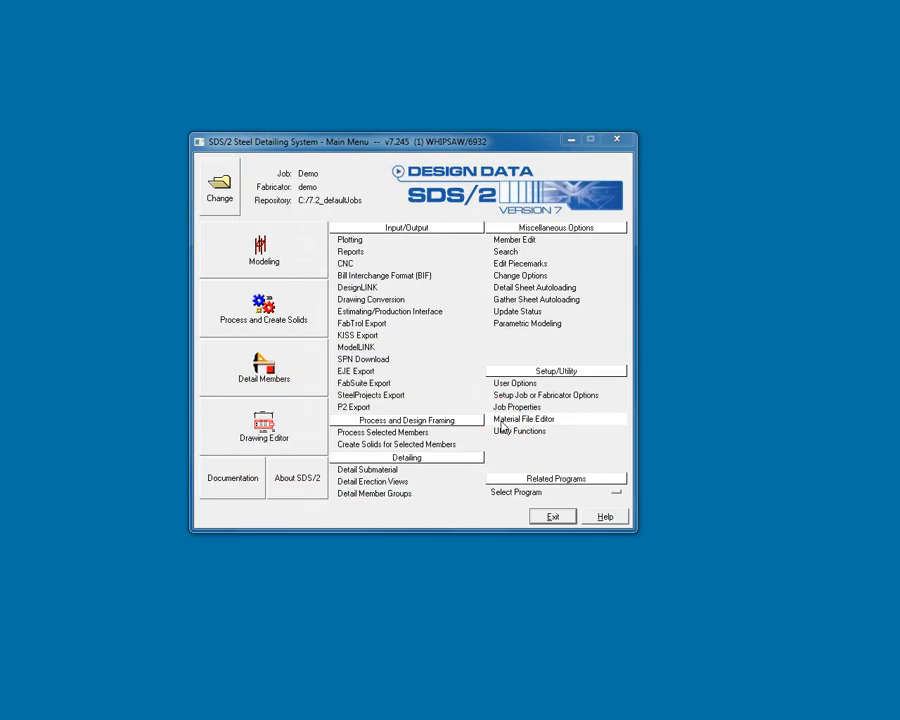
- Open Modeling and create a primary erection view named U/S BPL at elevation 1-0
click(263, 266)
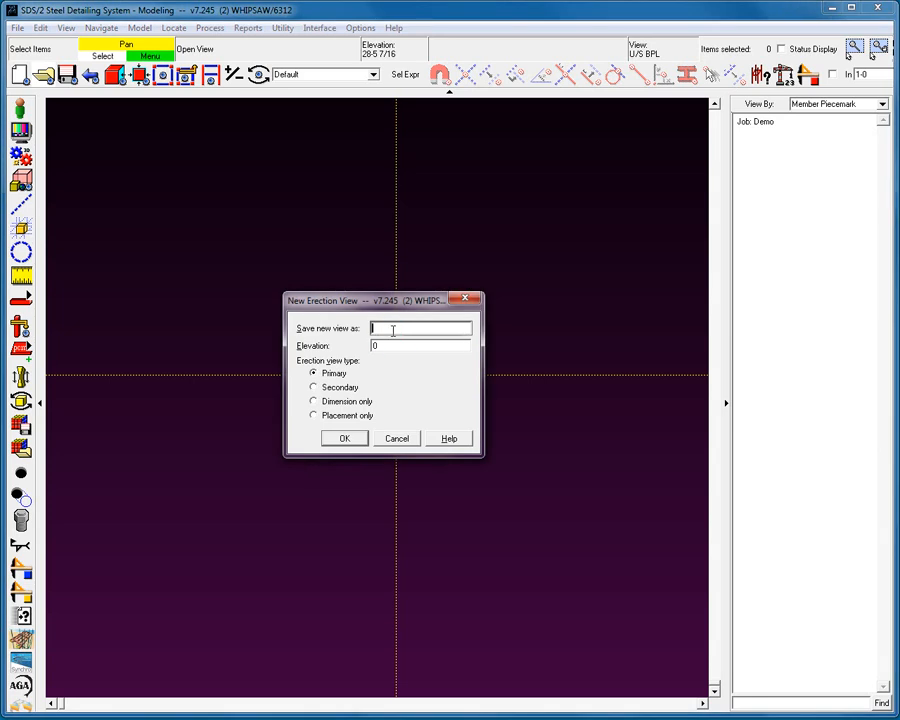
double_click(384, 345)
text(1-0)
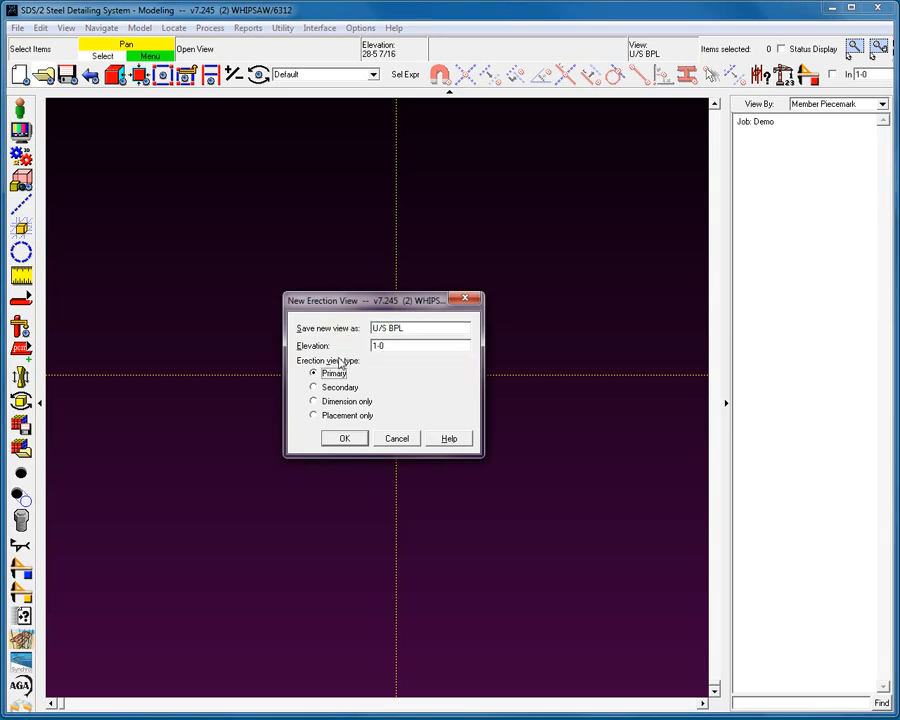
click(349, 439)
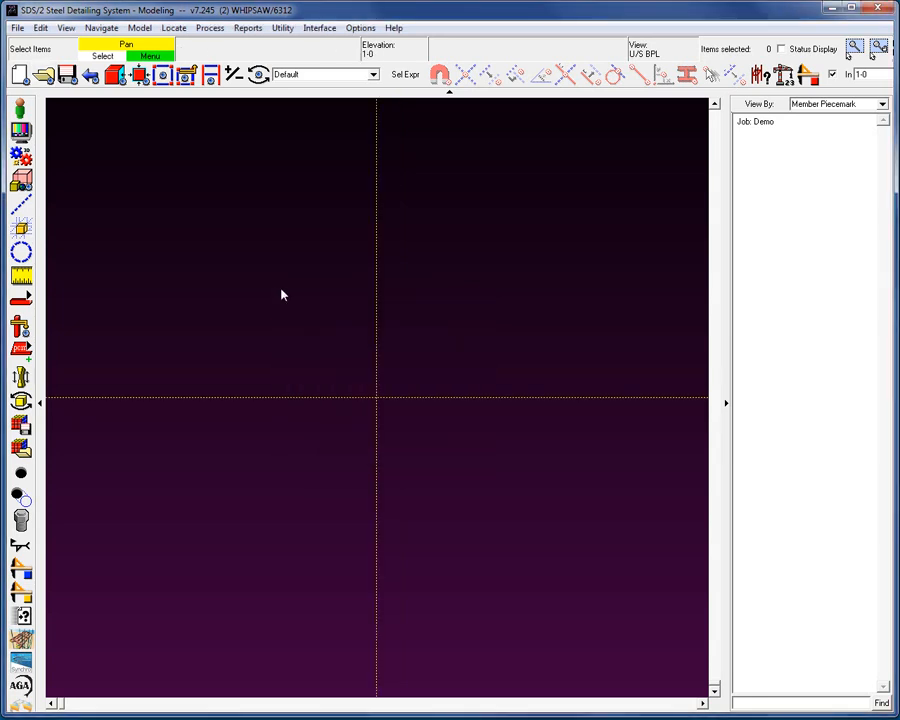
- Import the neutral file Import_Demo.stp from C:/DesignLinkFiles/ENGINEERING_TRAINING into the job with DesignLINK
click(319, 28)
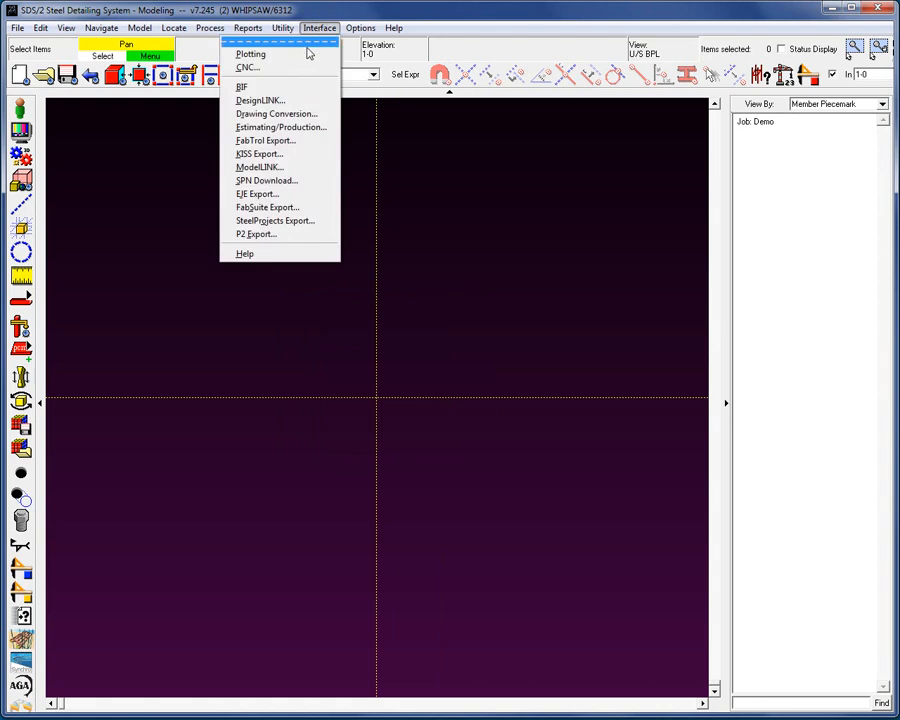
click(296, 104)
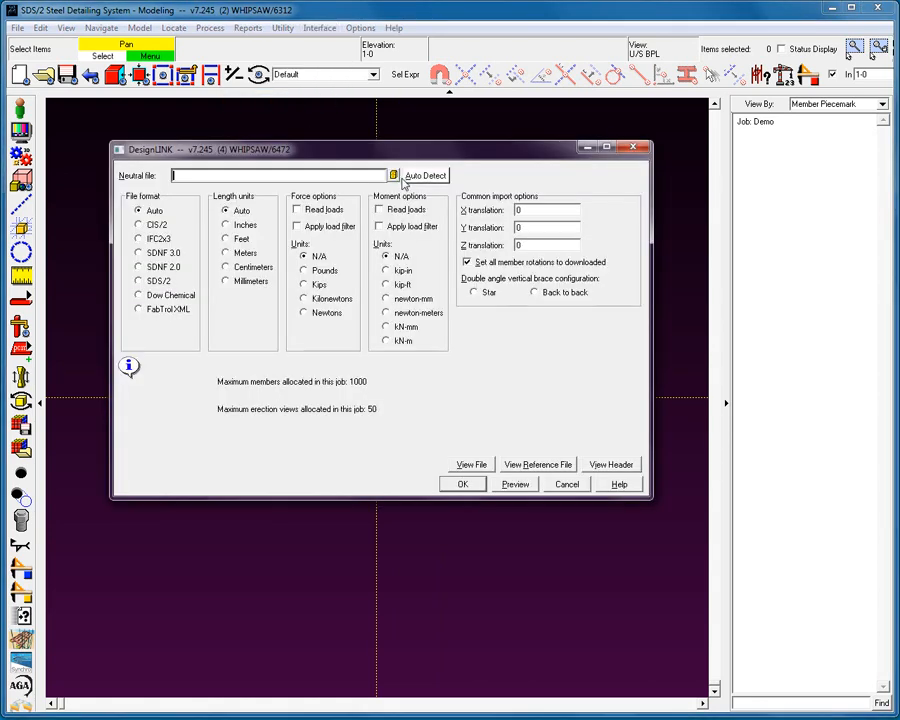
click(393, 176)
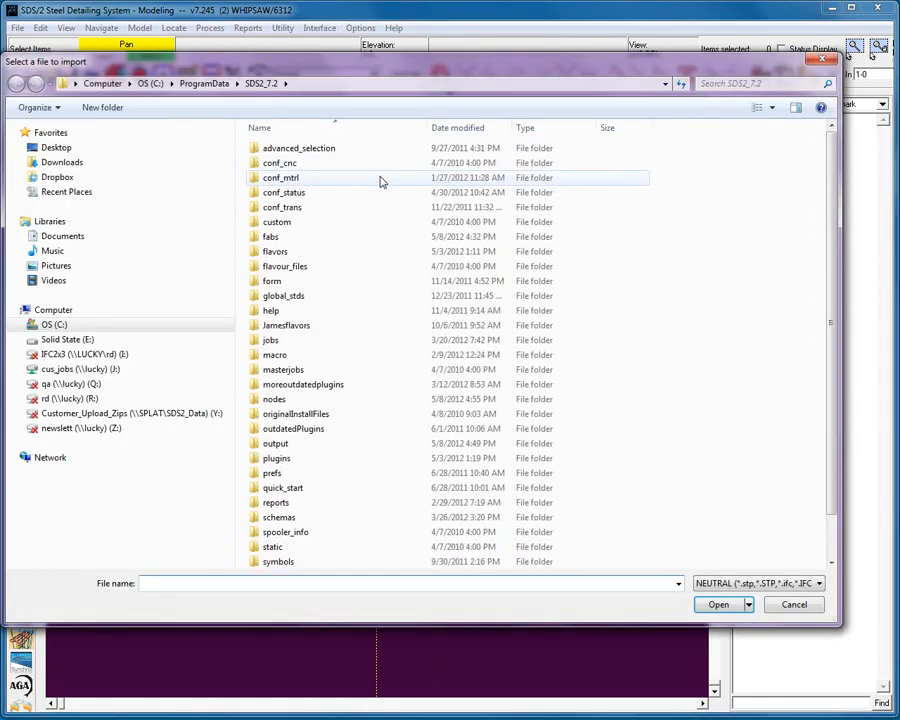
click(68, 325)
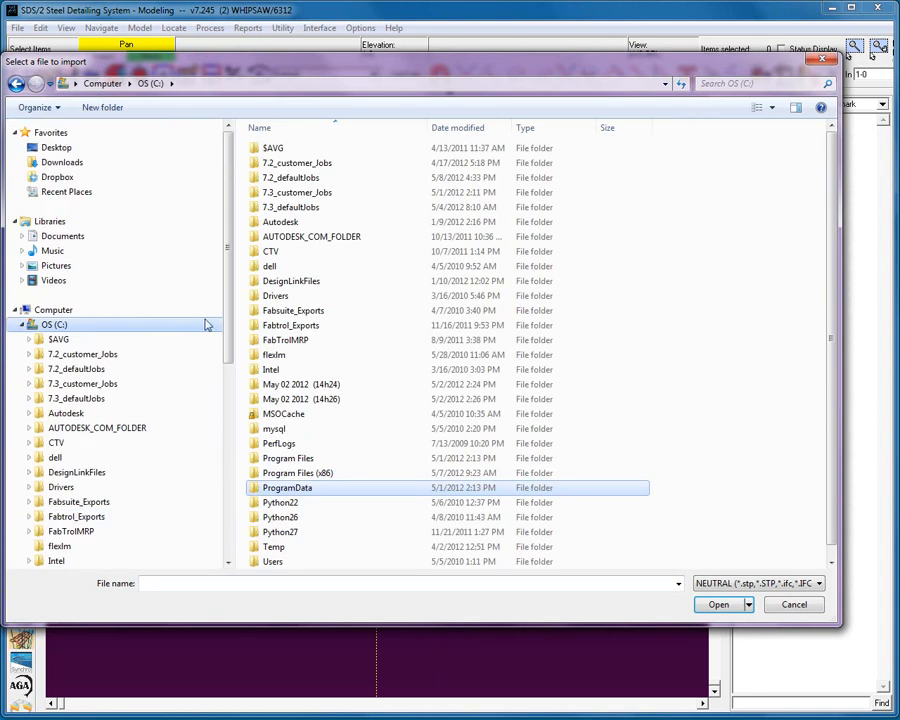
double_click(308, 282)
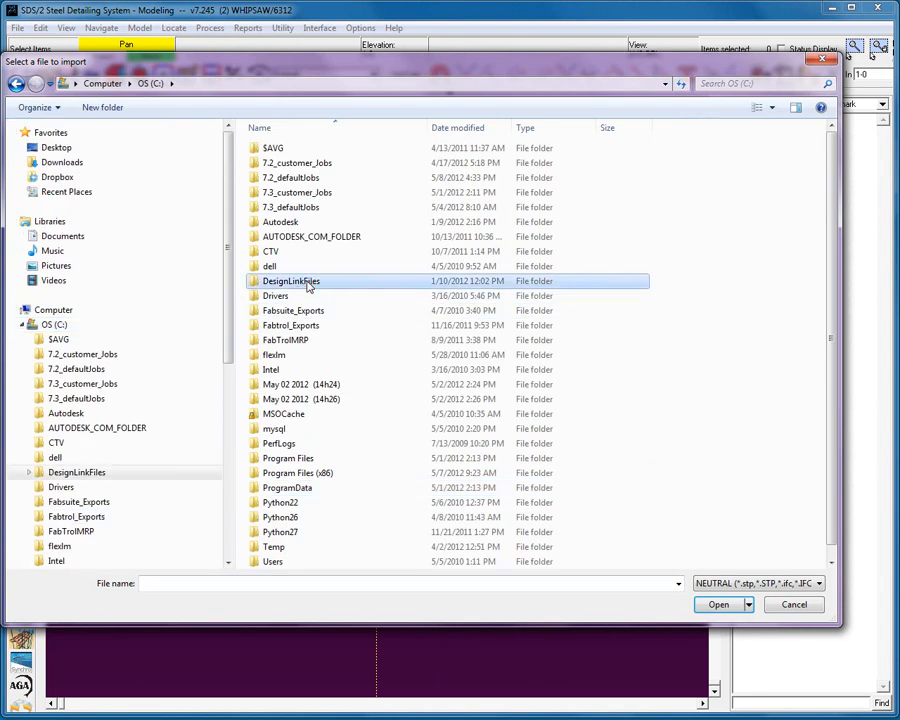
double_click(310, 149)
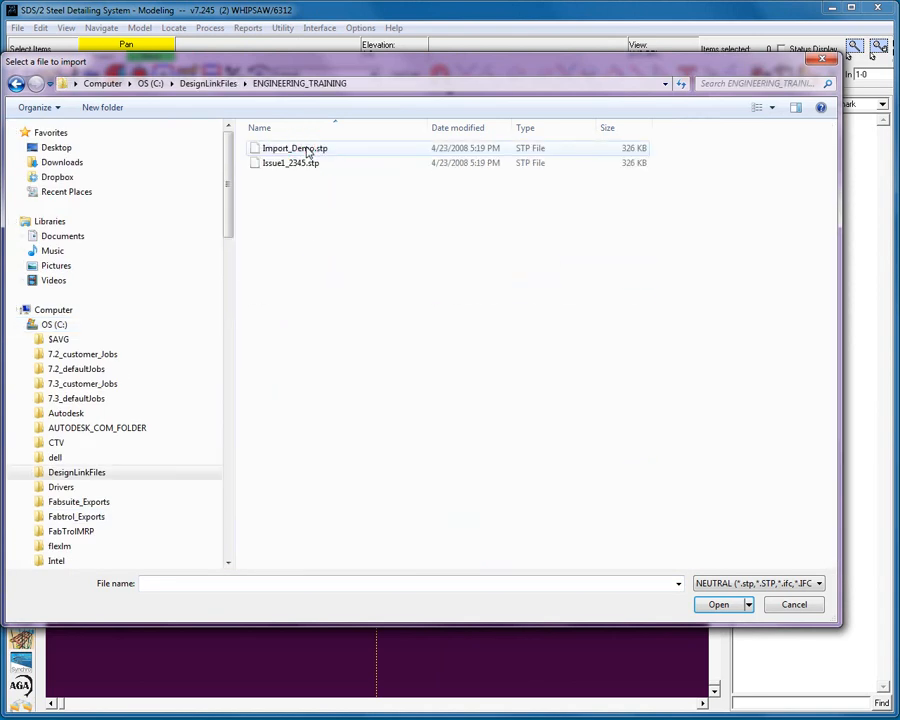
click(306, 150)
click(719, 604)
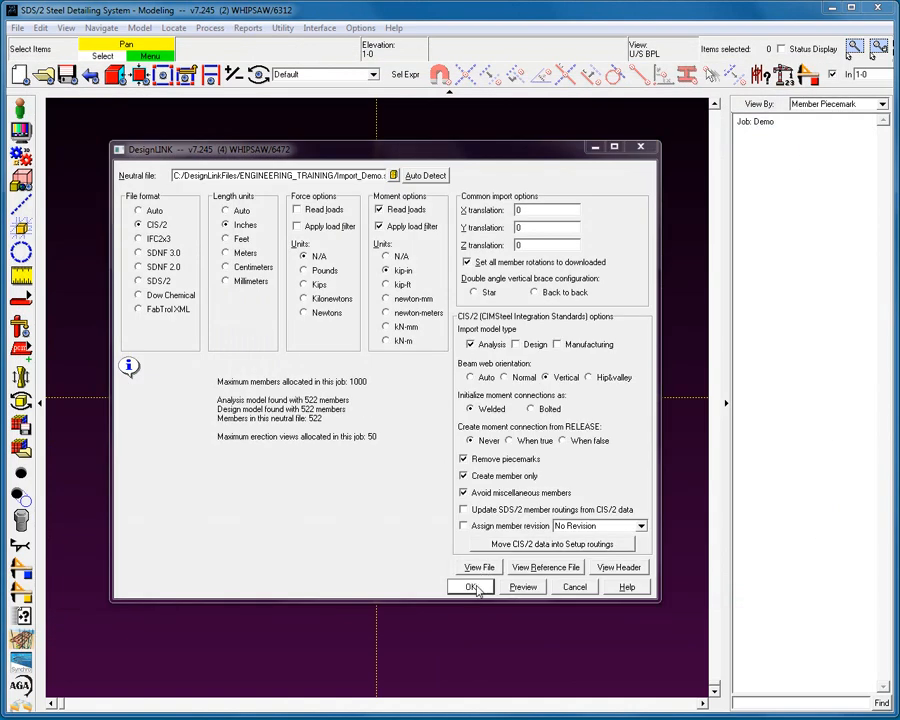
click(472, 587)
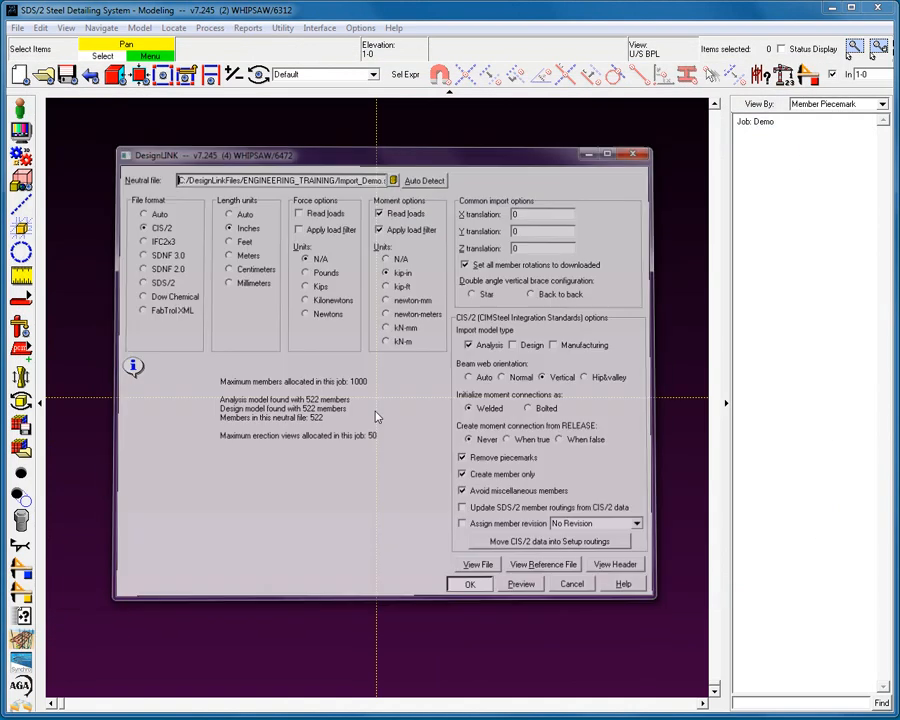
- Examine the imported steel frame in a rotated 3D view that fills the model window
drag(446, 414, 368, 267)
right_click(490, 268)
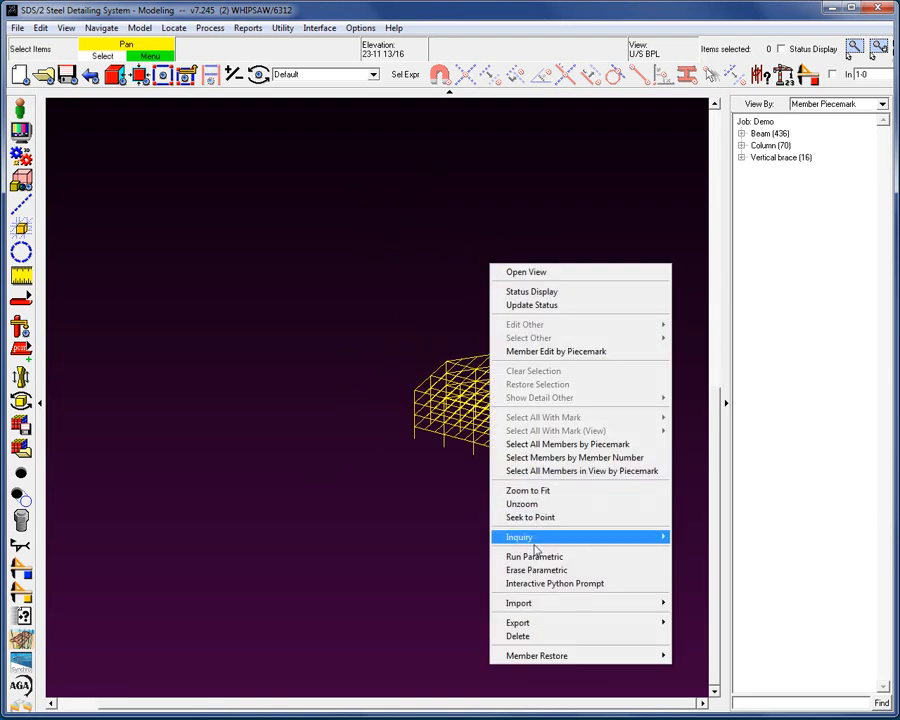
click(518, 503)
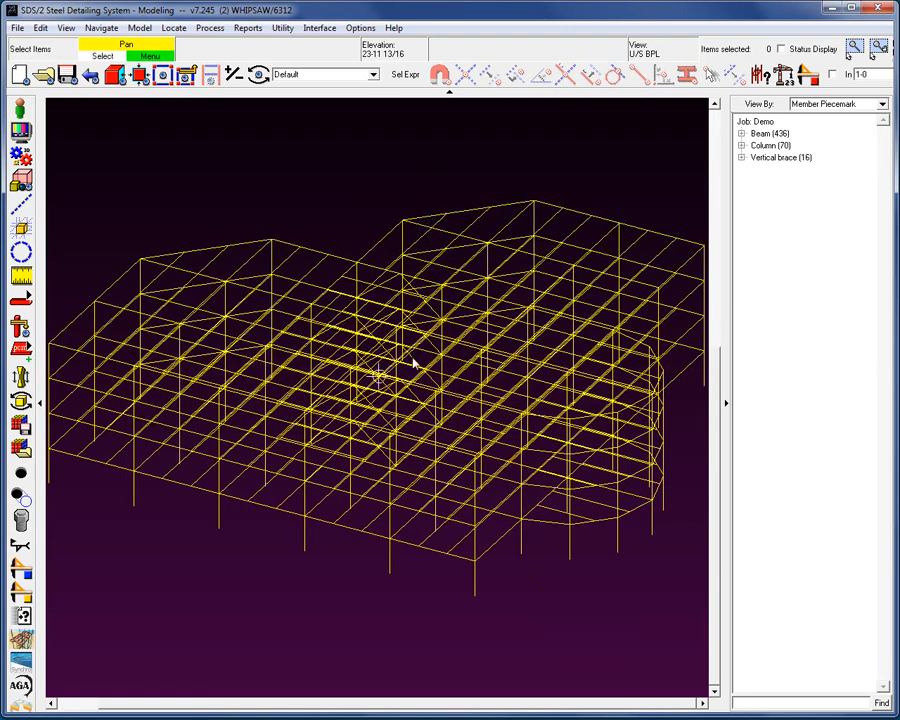
- Return to the plan view and assign sequence 2 to all members in the eastern part of the frame
drag(414, 362, 487, 540)
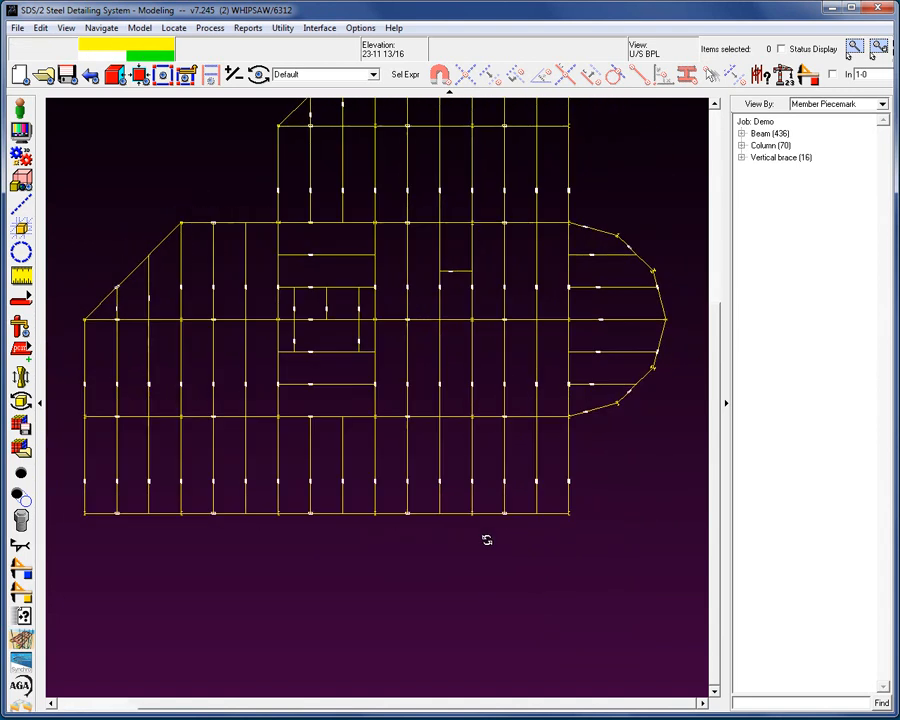
drag(406, 442, 424, 545)
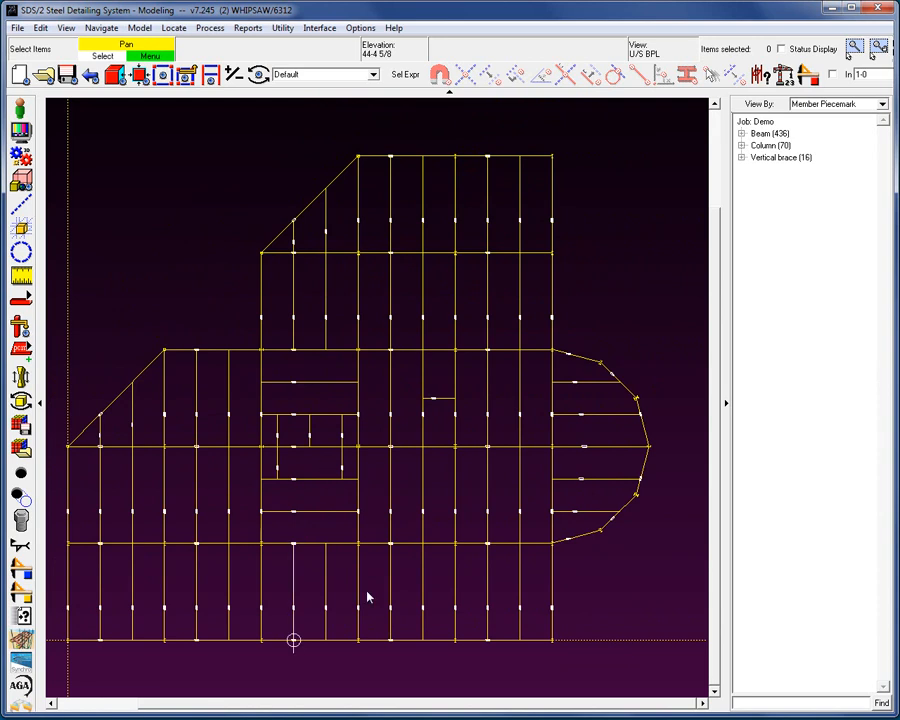
drag(681, 130, 273, 685)
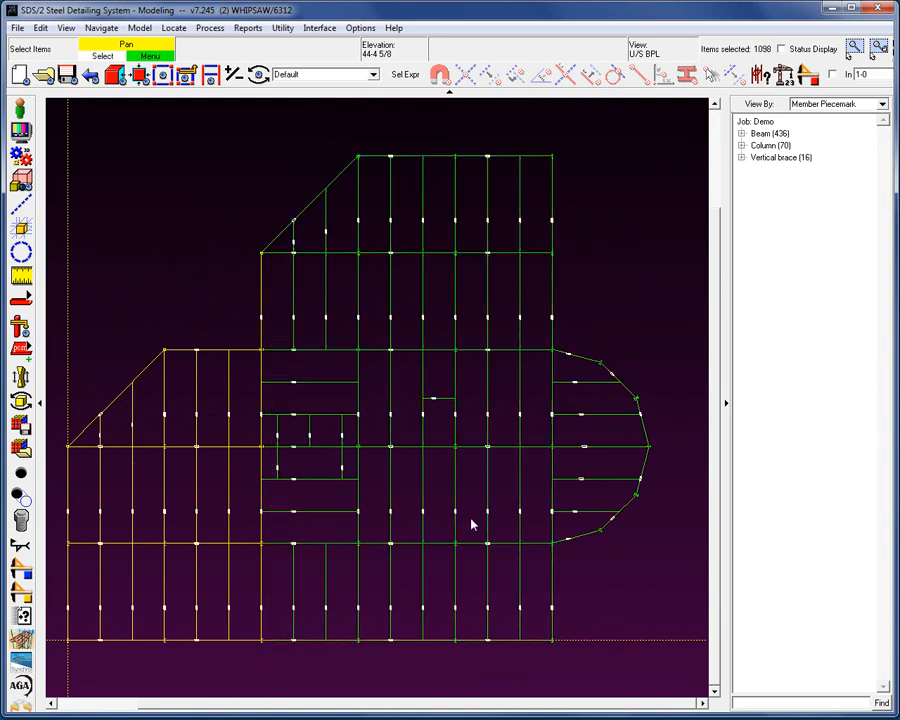
click(784, 77)
click(549, 350)
click(442, 287)
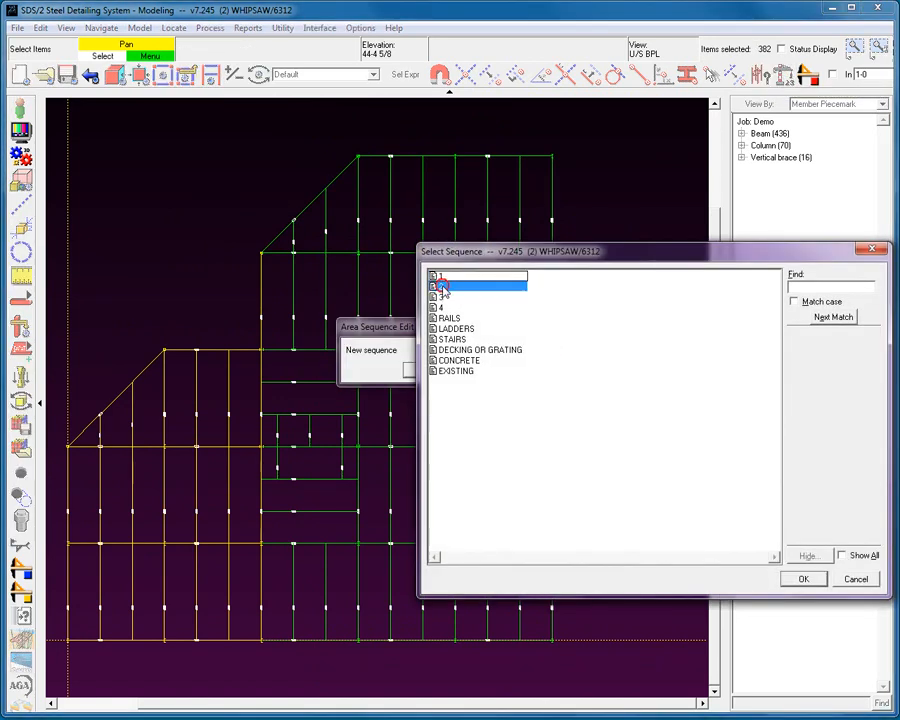
click(803, 579)
click(428, 370)
click(802, 583)
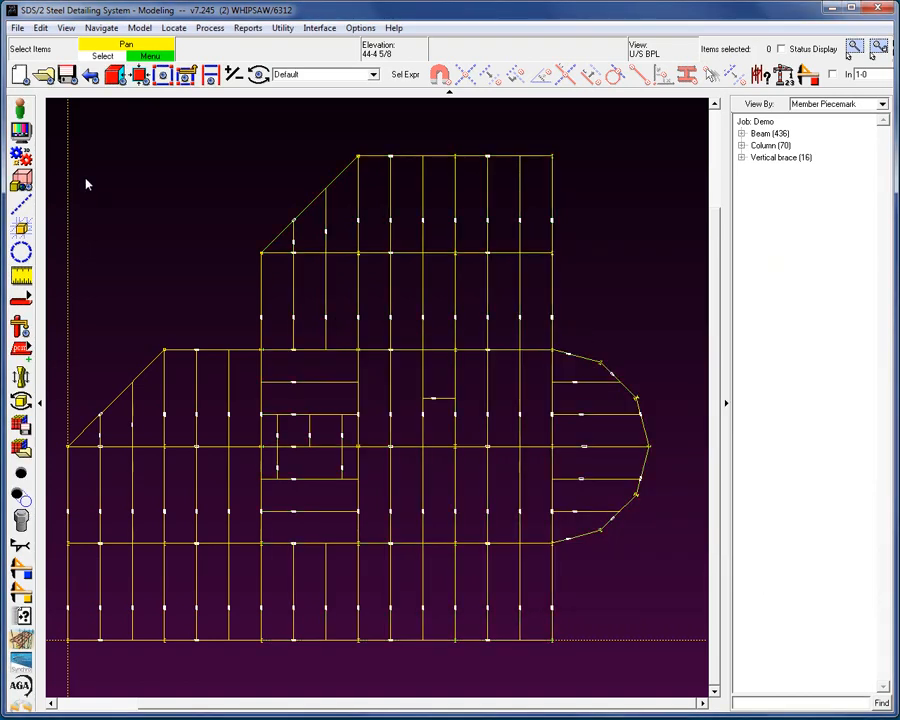
- Process the model and display corner column C_61 with its framing beams B_1 and B_21 as opaque solids
click(21, 156)
click(649, 462)
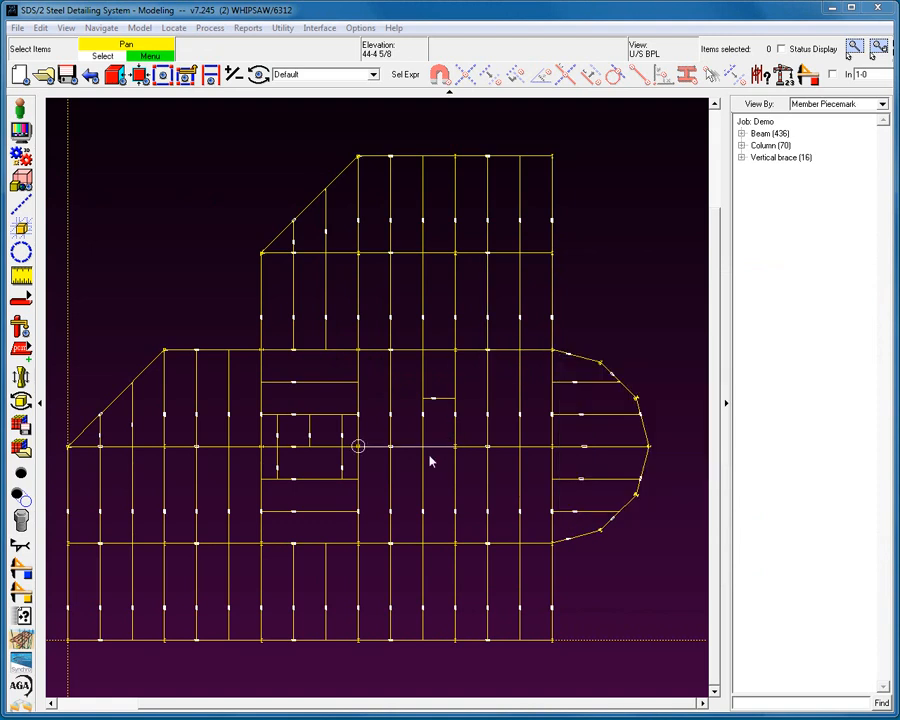
shift+middle_drag(233, 496, 207, 336)
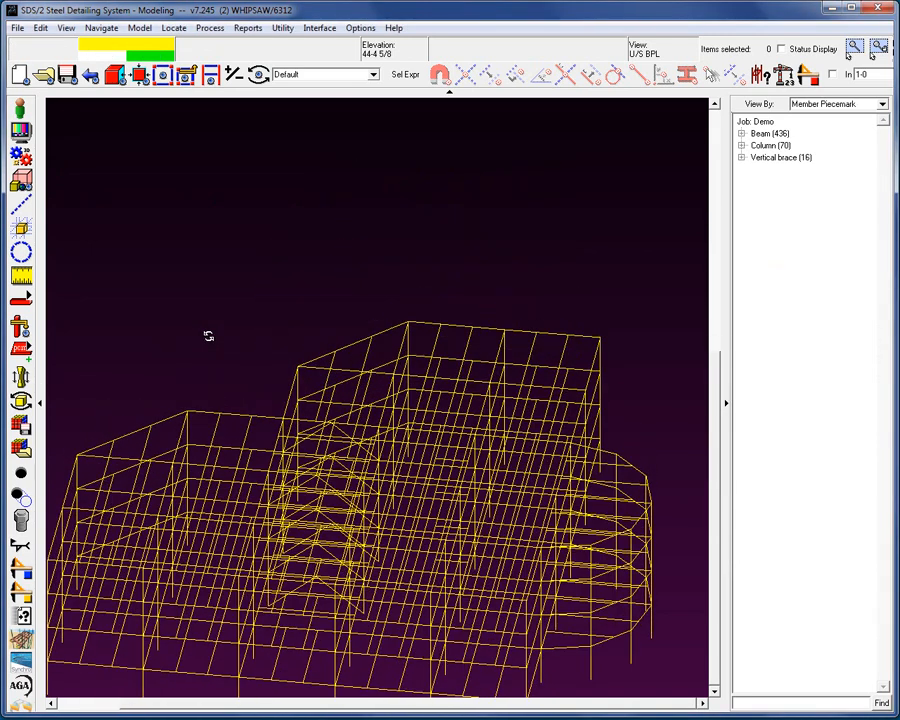
middle_drag(167, 542, 365, 275)
scroll(250, 412, up, 10)
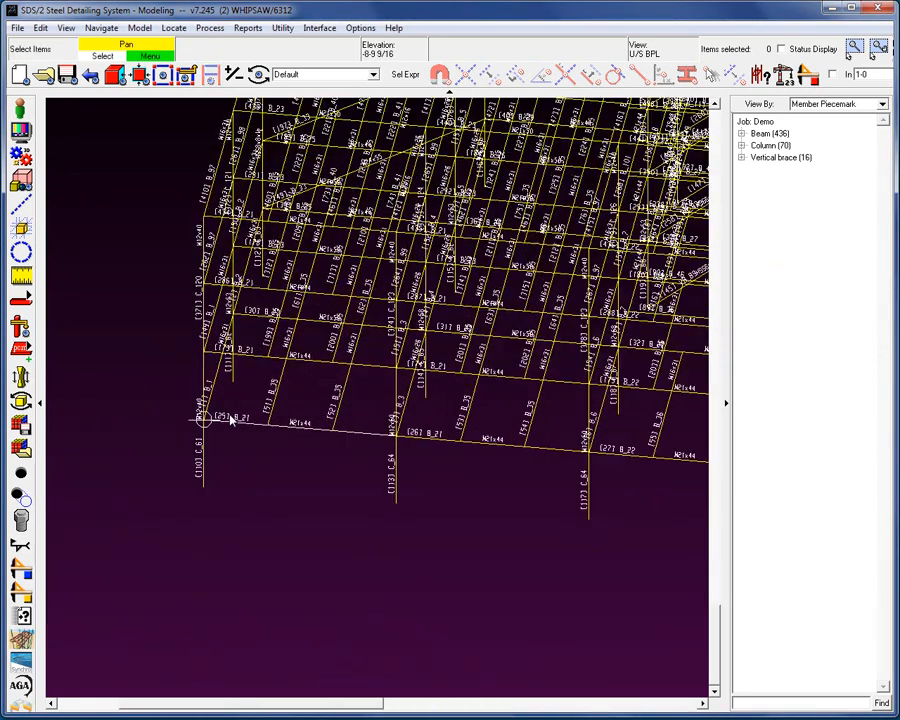
drag(93, 437, 80, 486)
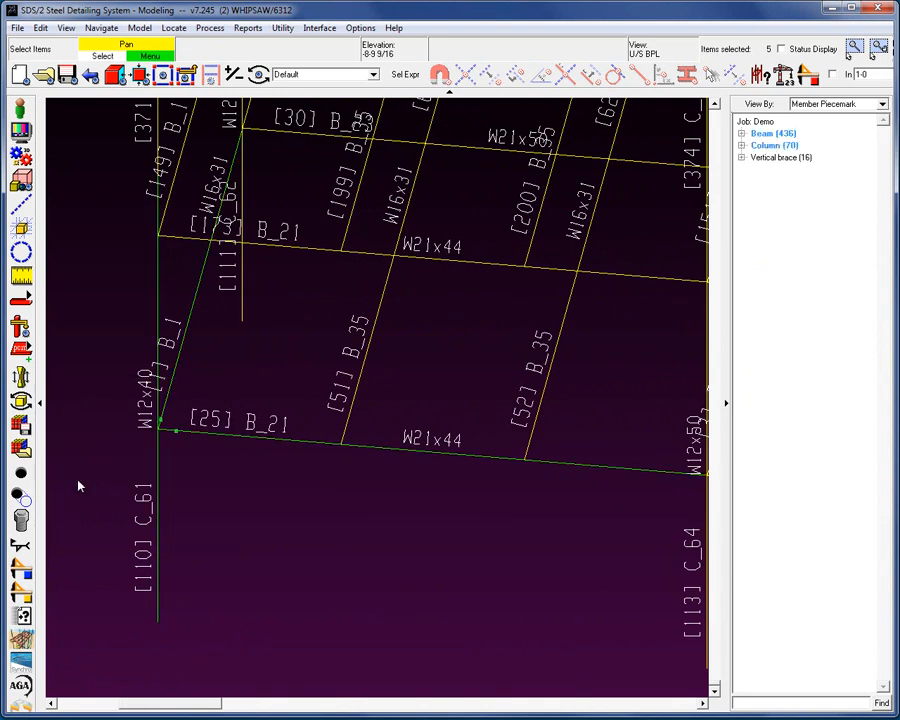
right_click(296, 519)
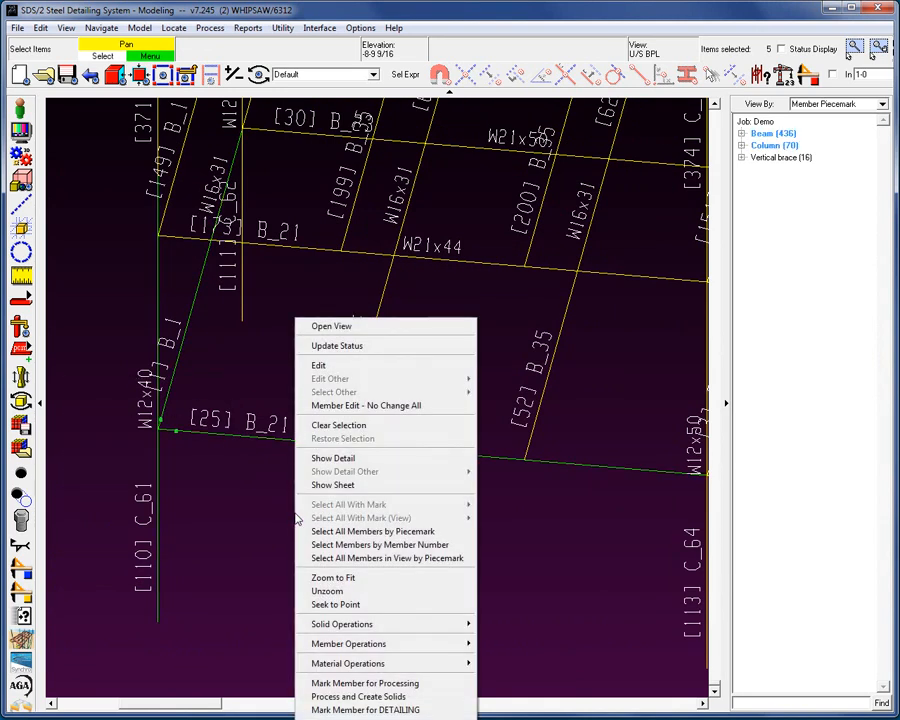
mouse_move(392, 625)
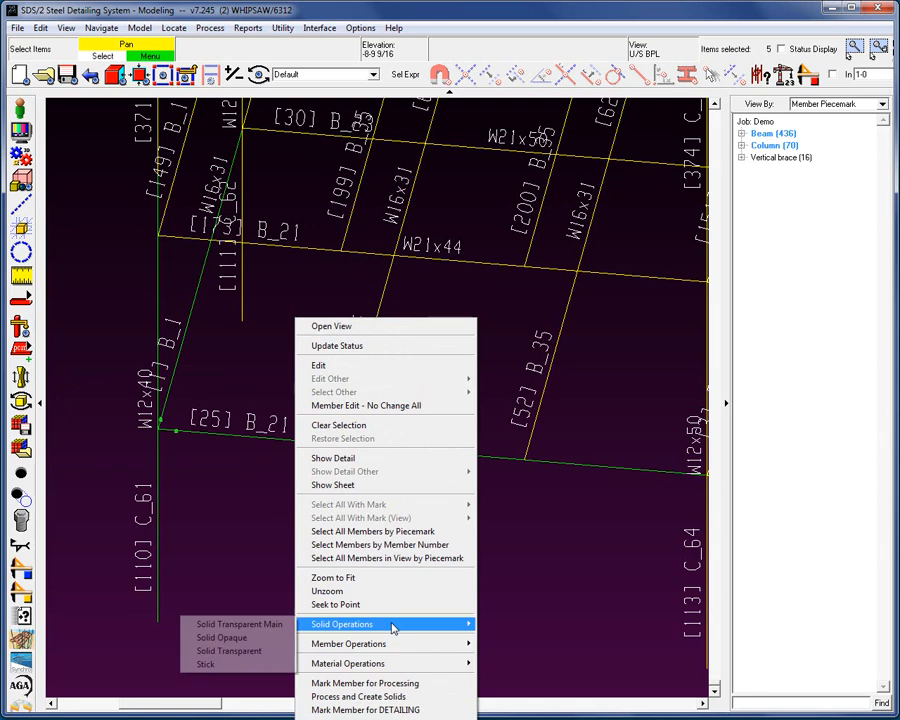
click(222, 637)
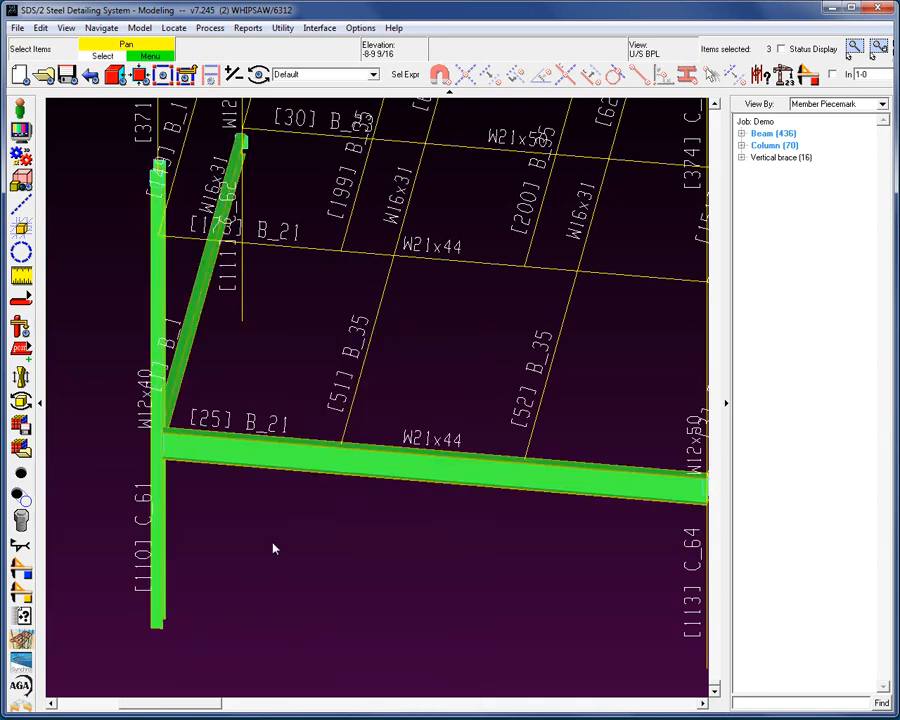
- Edit beam B_1 at column C_61 and set its left end input connection type to Clip angle
scroll(157, 448, up, 3)
scroll(157, 448, up, 4)
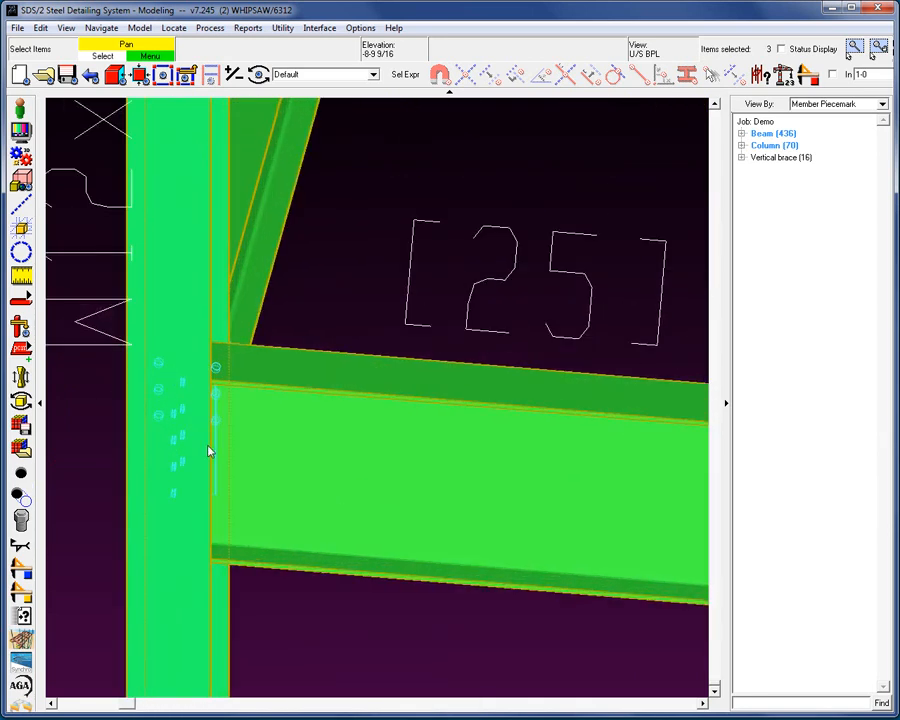
scroll(241, 462, down, 5)
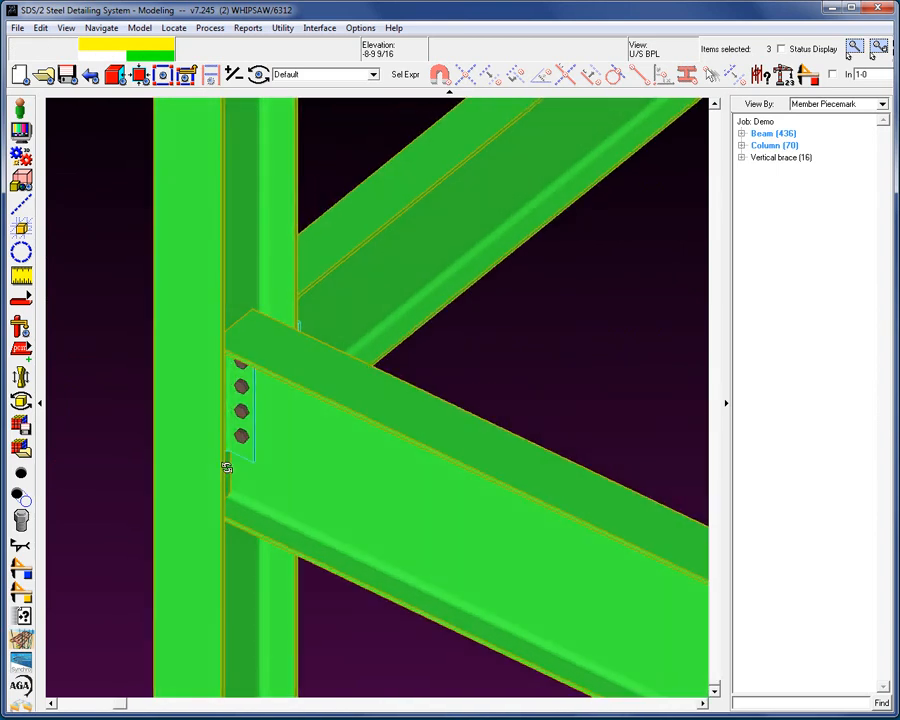
middle_click(420, 427)
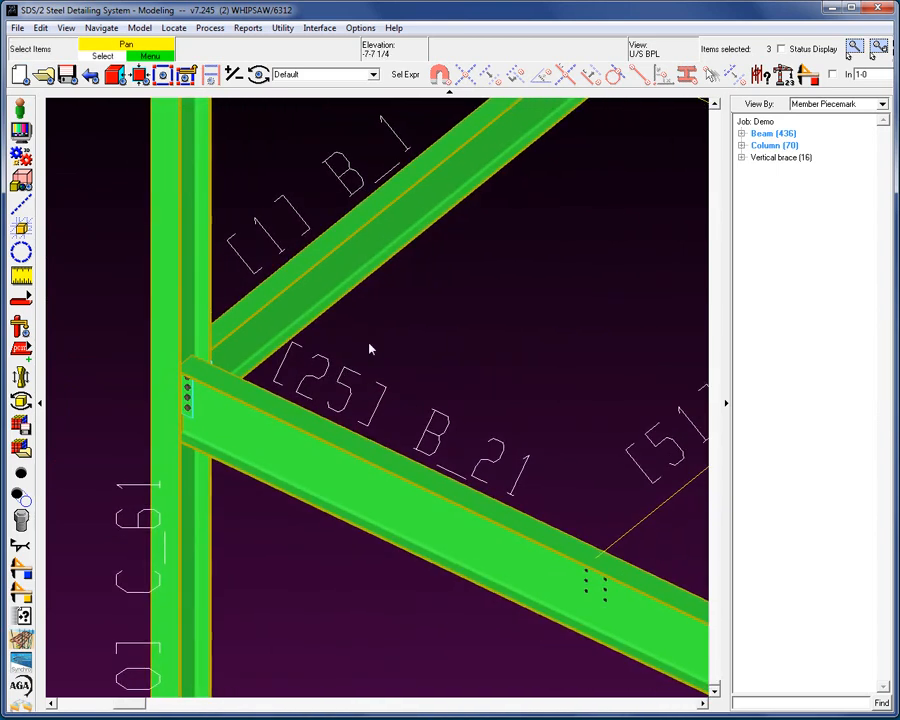
double_click(289, 309)
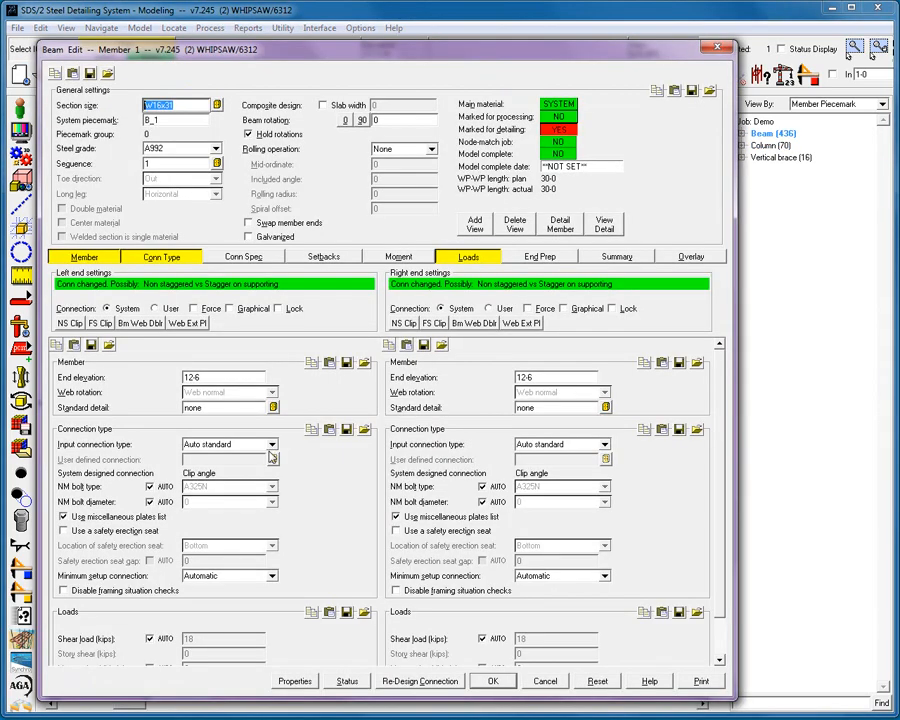
click(272, 445)
click(271, 458)
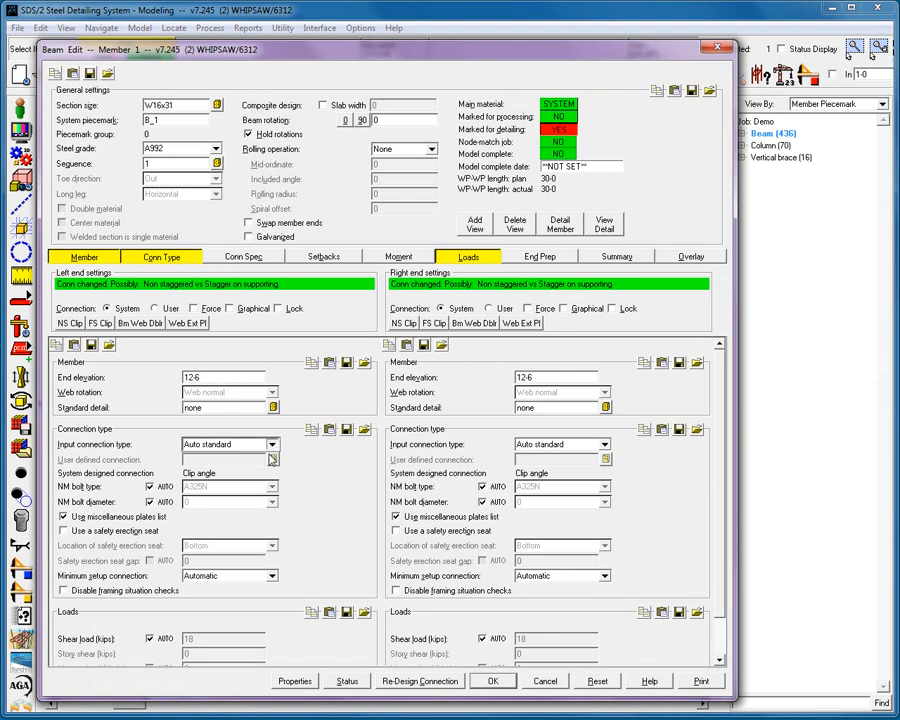
click(272, 446)
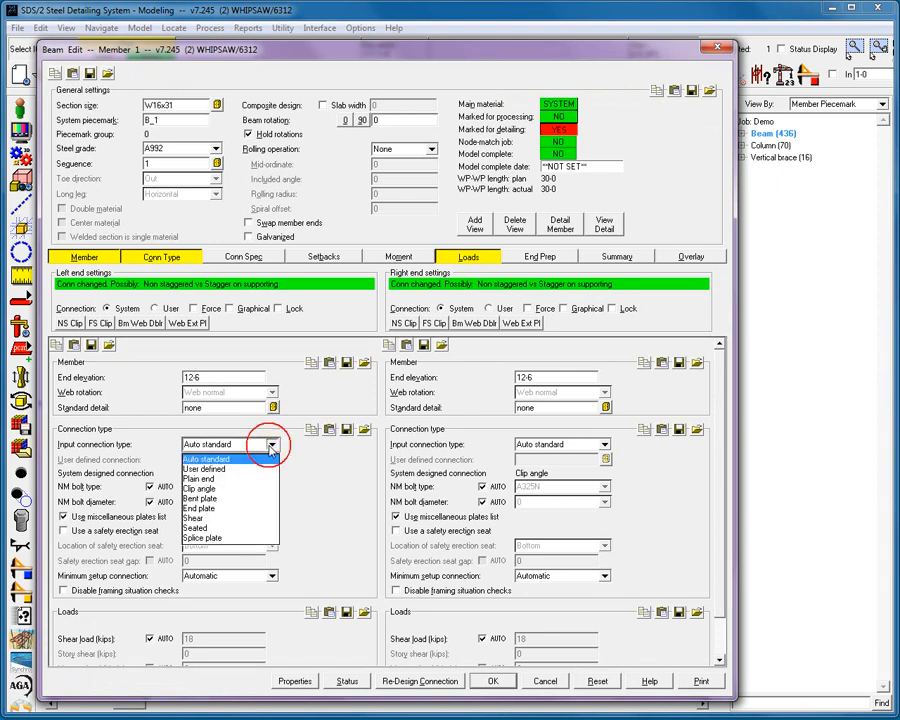
click(227, 490)
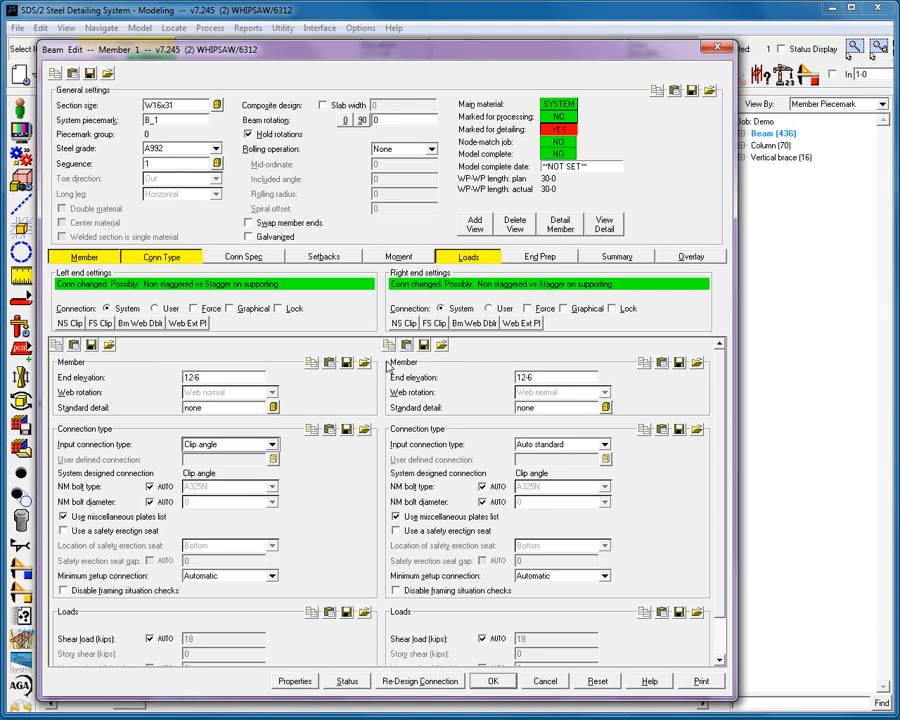
- Set the left end moment type of beam B_1 to Welded and apply the edit to this beam only
click(399, 257)
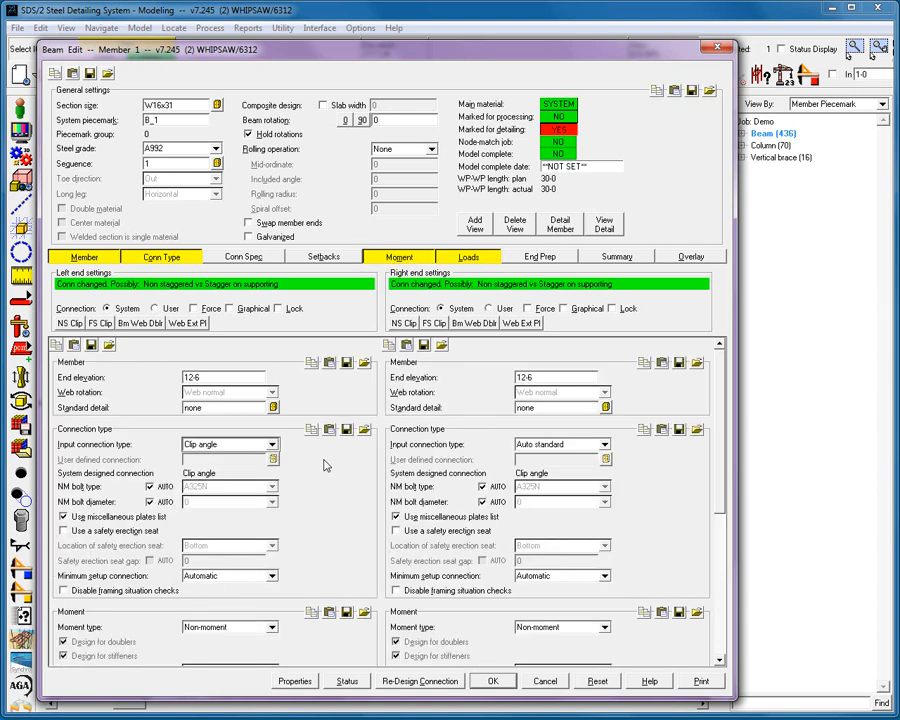
scroll(315, 475, down, 3)
click(271, 431)
click(222, 468)
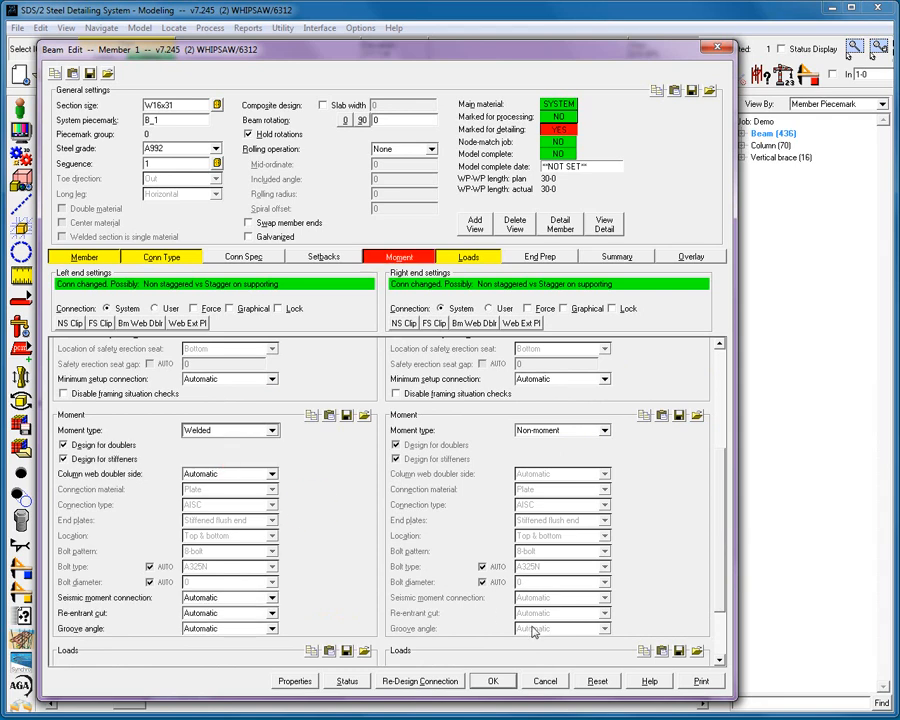
click(496, 682)
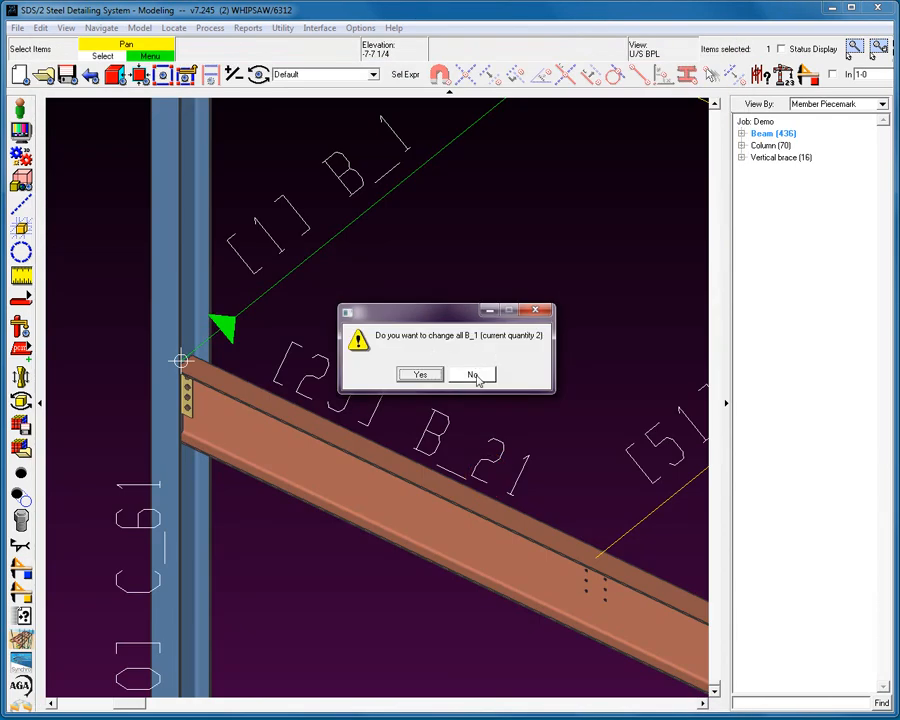
click(474, 375)
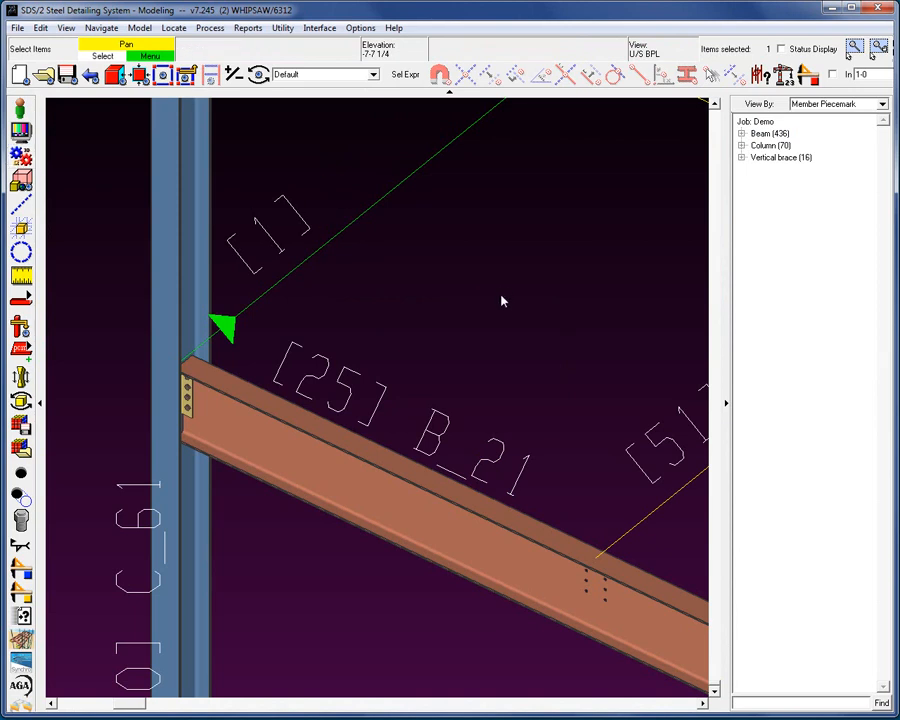
- Examine the redesigned connections where the edited beam and beam 25 meet column C_61
scroll(295, 372, up, 3)
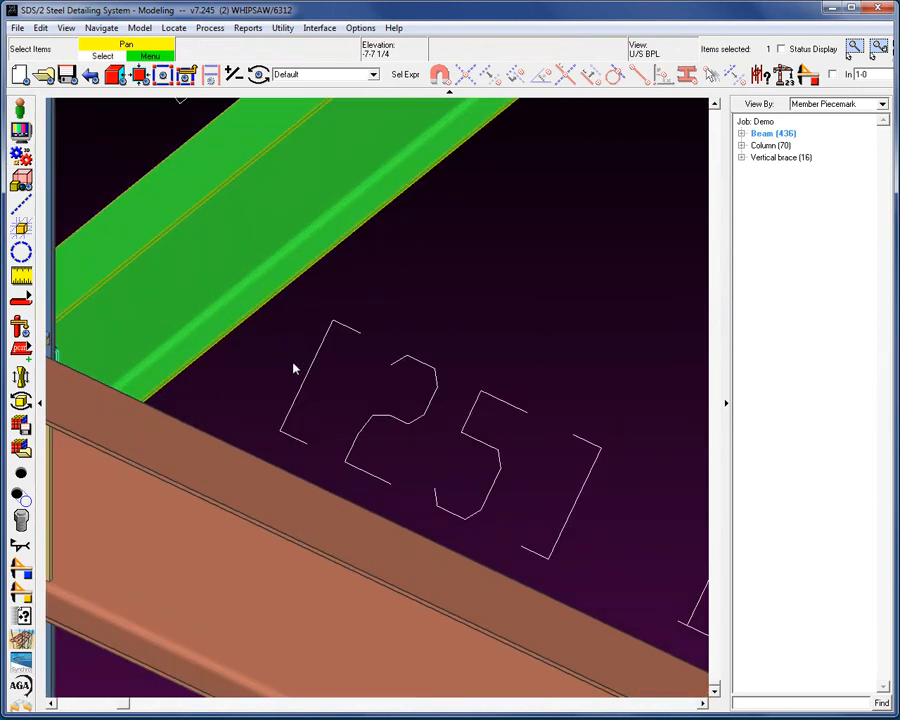
scroll(293, 370, down, 3)
shift+middle_drag(266, 351, 466, 335)
scroll(501, 350, up, 4)
scroll(501, 350, up, 3)
scroll(446, 268, down, 5)
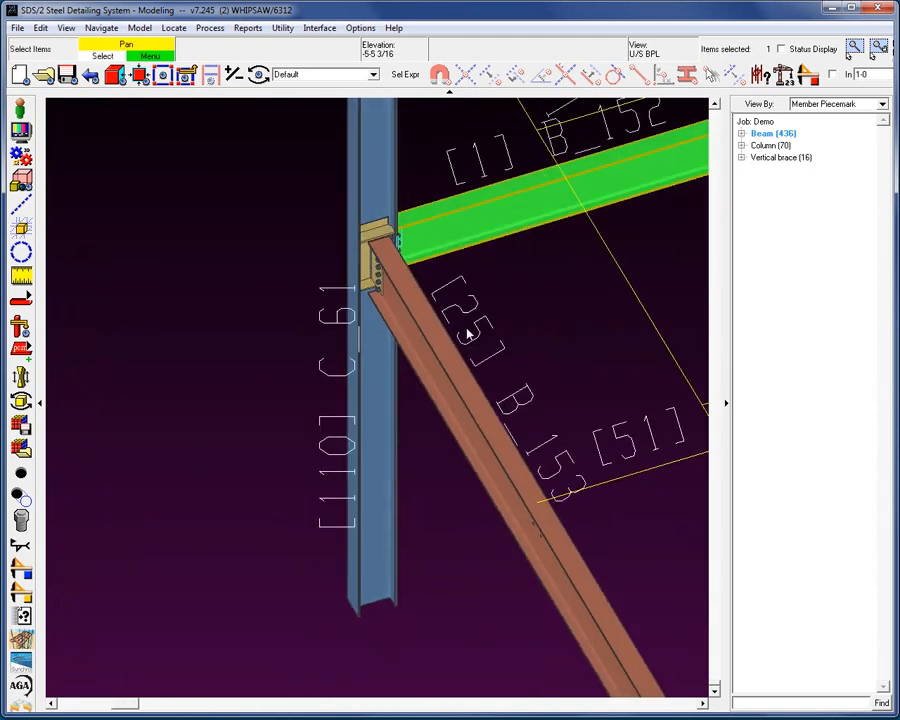
- Narrow the piecemarks with the Hide filter and detail the remaining members, preserving no existing drawing annotations
click(466, 331)
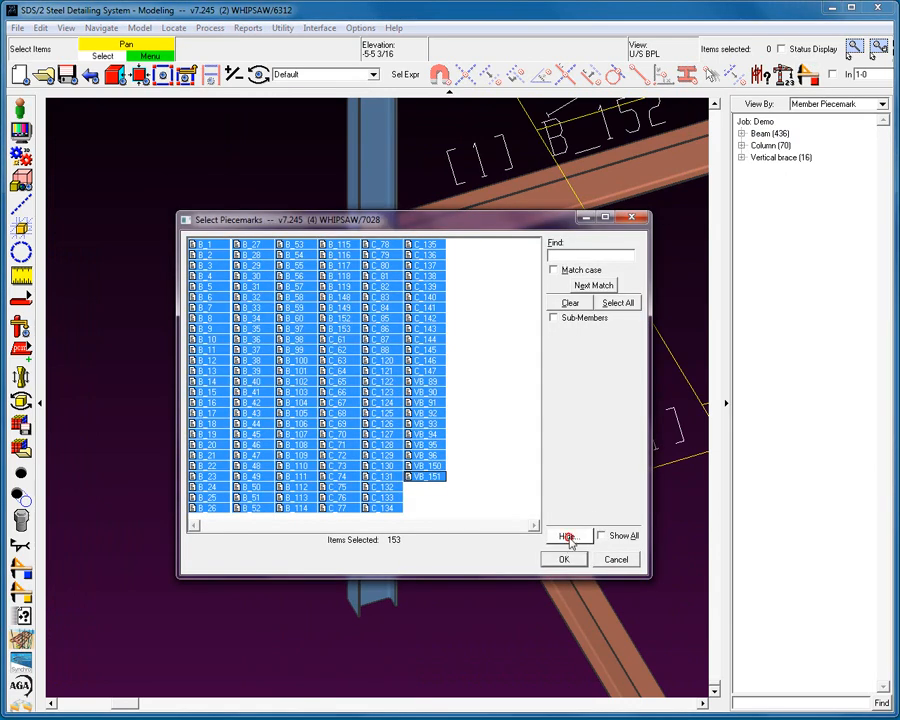
click(568, 534)
drag(693, 378, 700, 451)
click(706, 556)
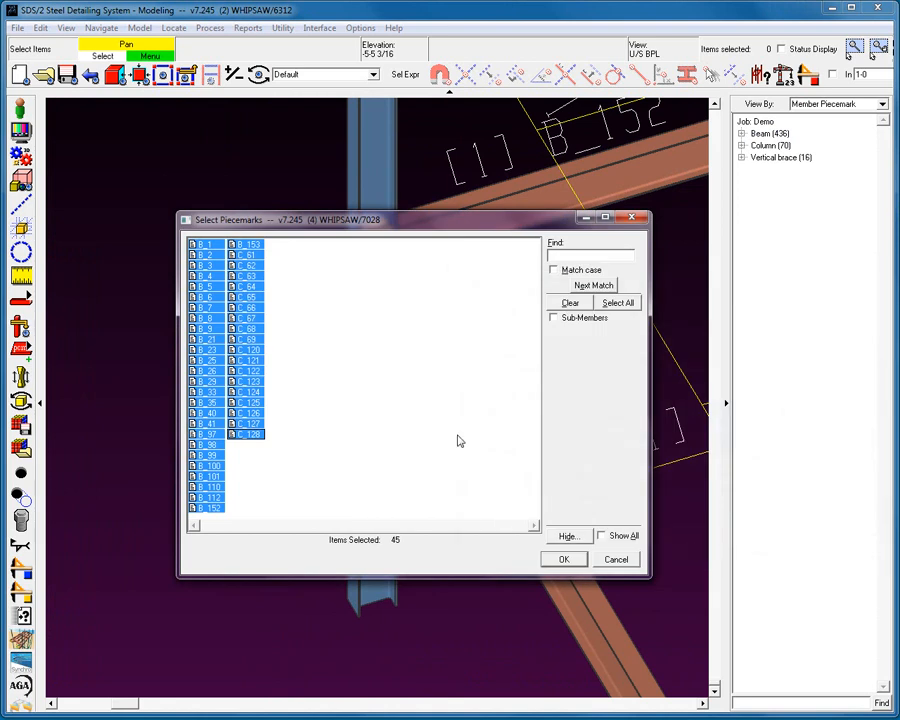
click(565, 560)
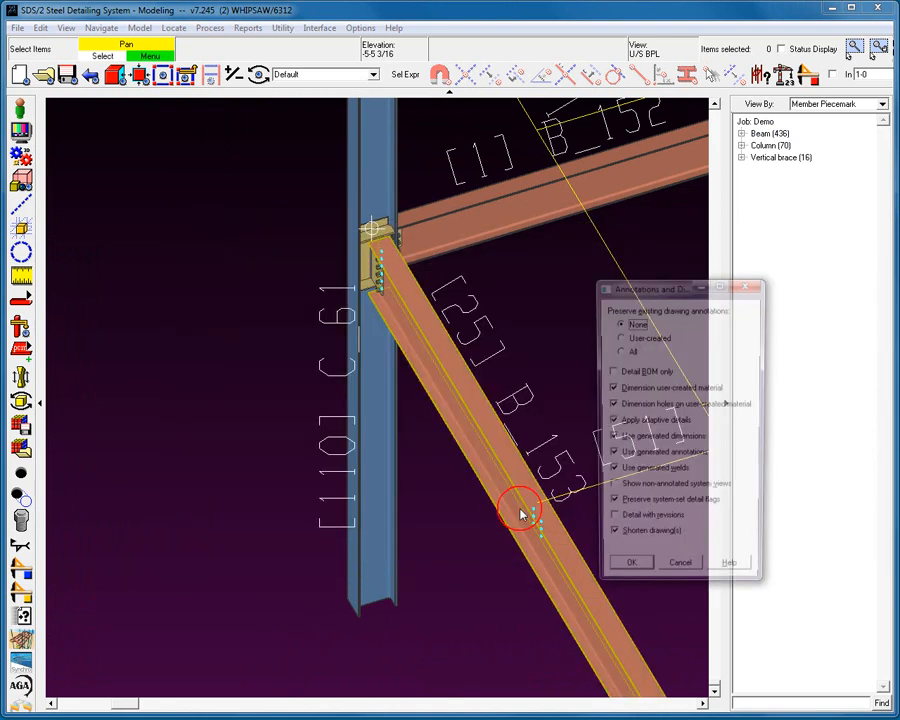
click(628, 574)
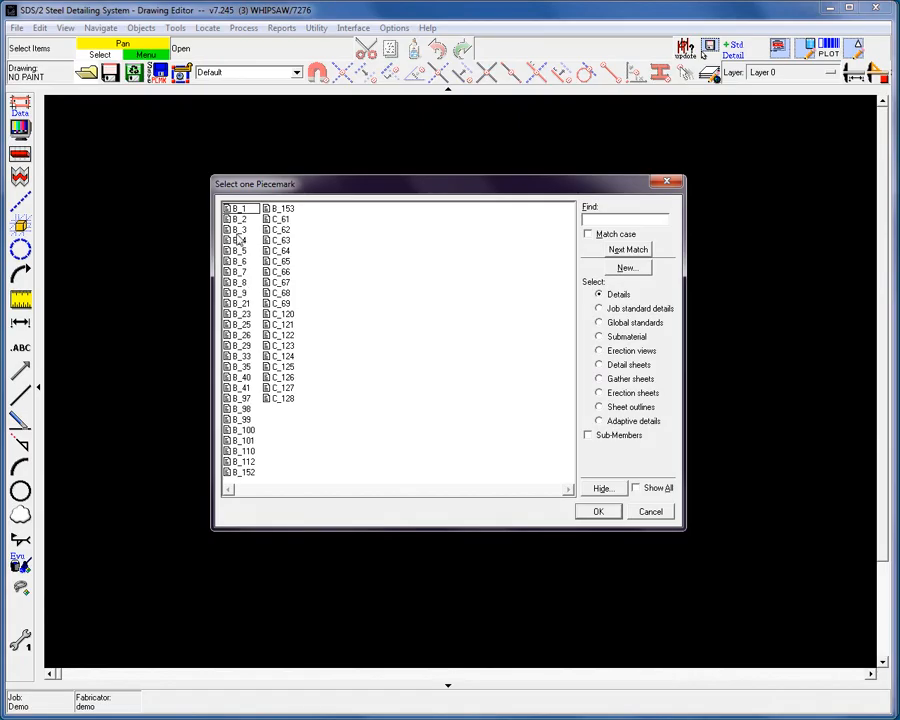
- Open the detail of beam B_1 in the Drawing Editor and review its bill of material
double_click(236, 209)
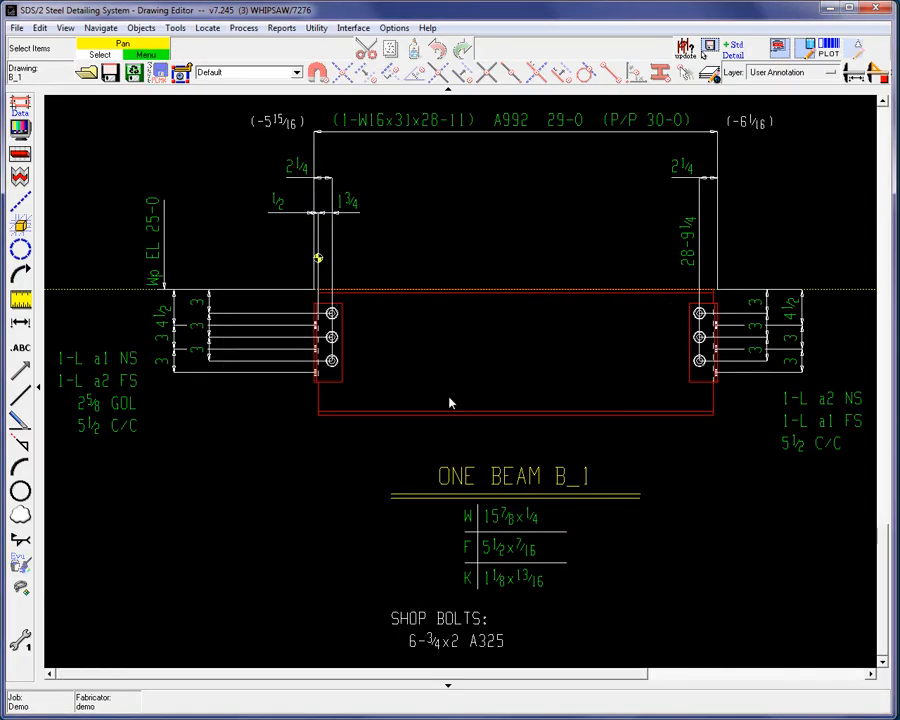
click(803, 49)
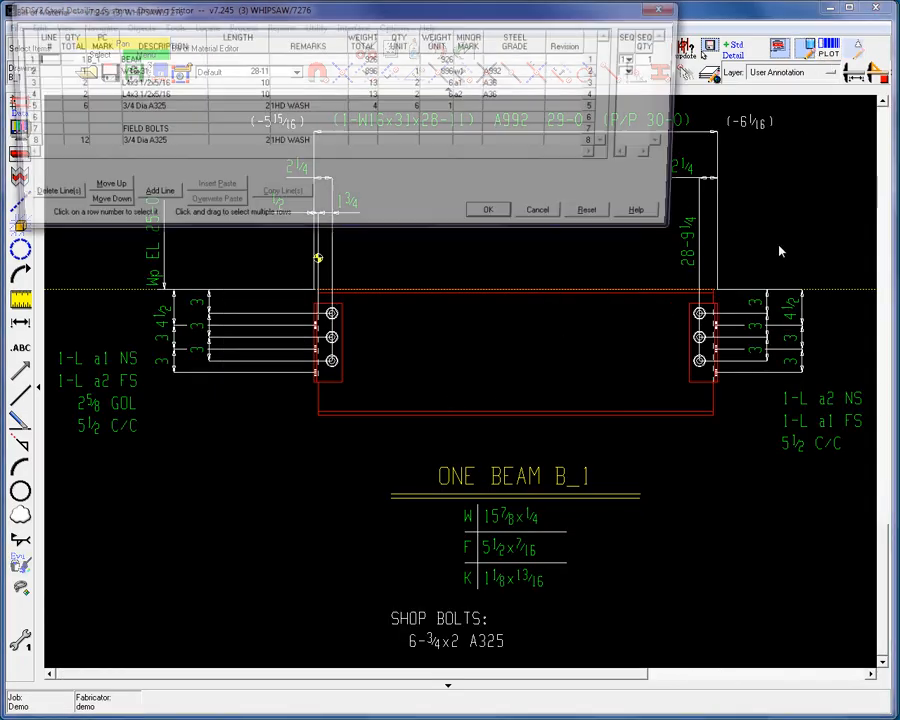
click(492, 218)
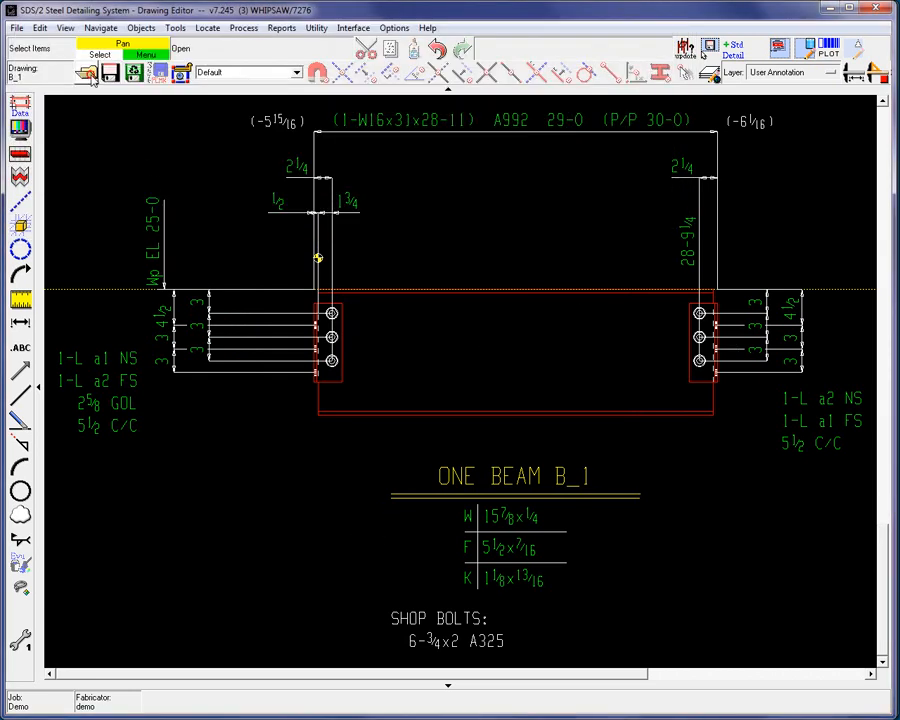
- Create a new detail sheet named 1 using the B24x36 sheet outline
click(86, 72)
click(806, 432)
click(833, 335)
text(1)
click(635, 437)
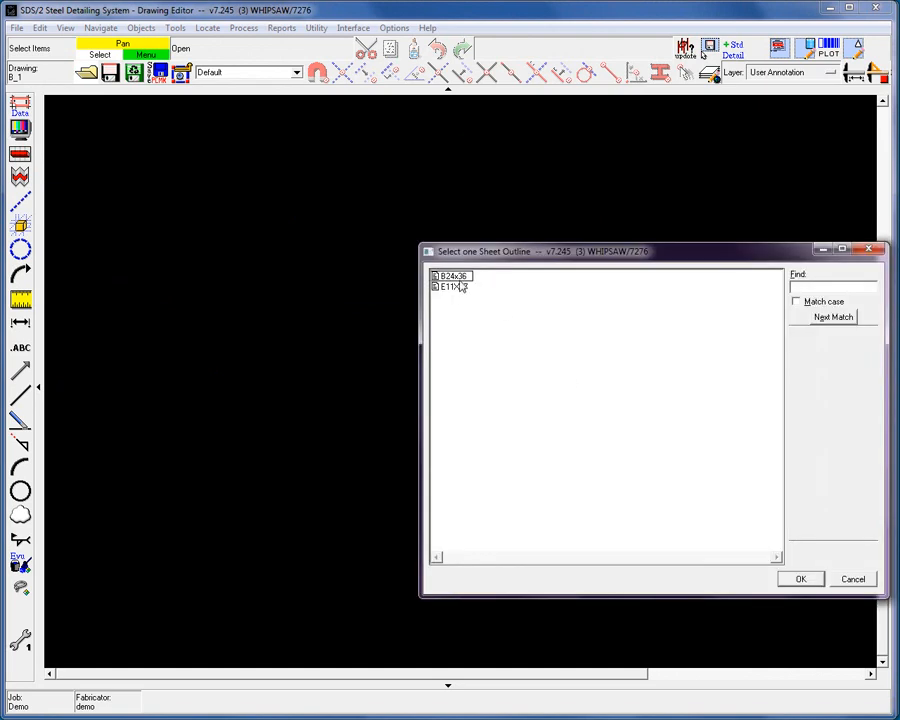
click(455, 287)
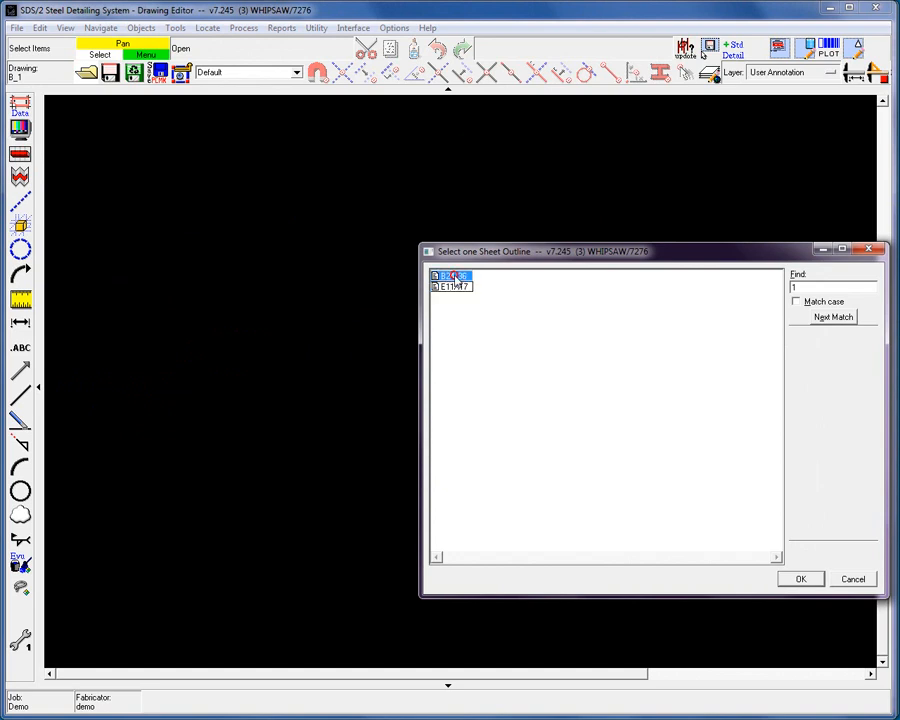
double_click(458, 287)
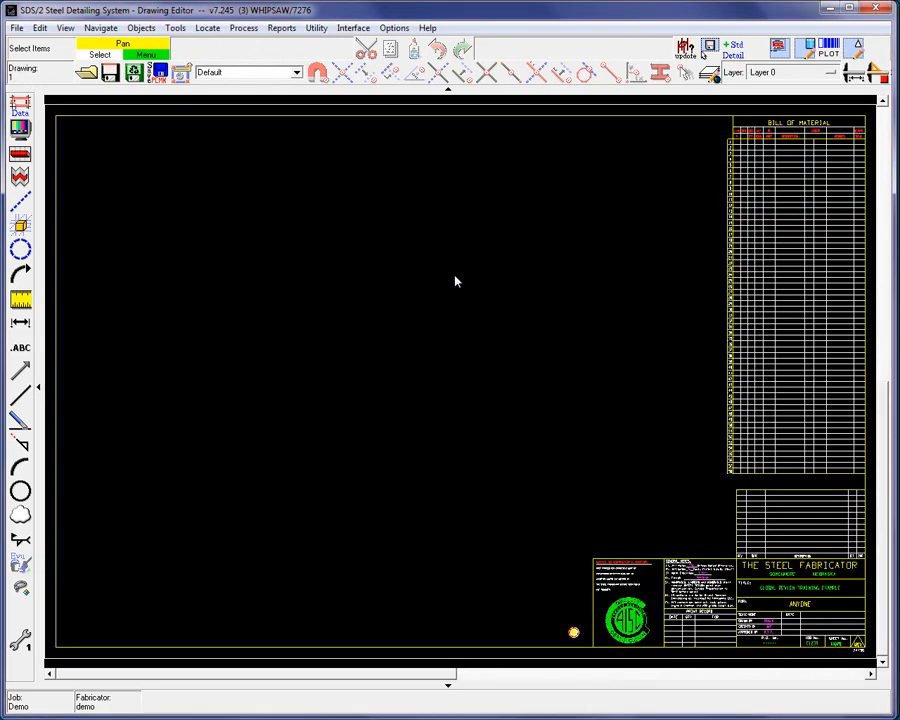
- Add the details of beams B_1 and B_2 to sheet 1, placing B_1 in the upper-left area and B_2 directly below it
click(446, 277)
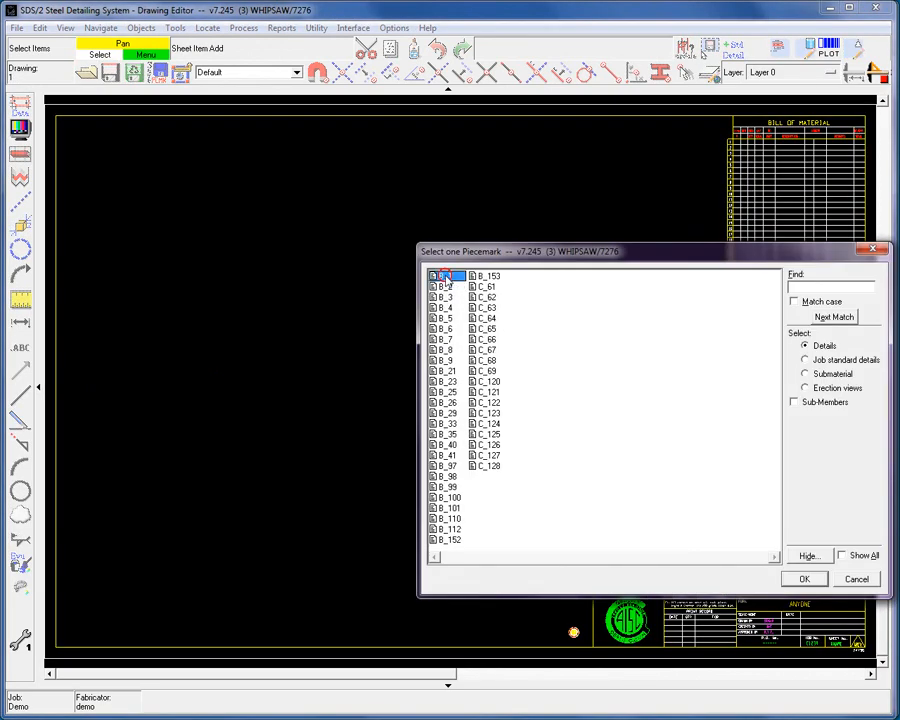
double_click(446, 277)
click(126, 314)
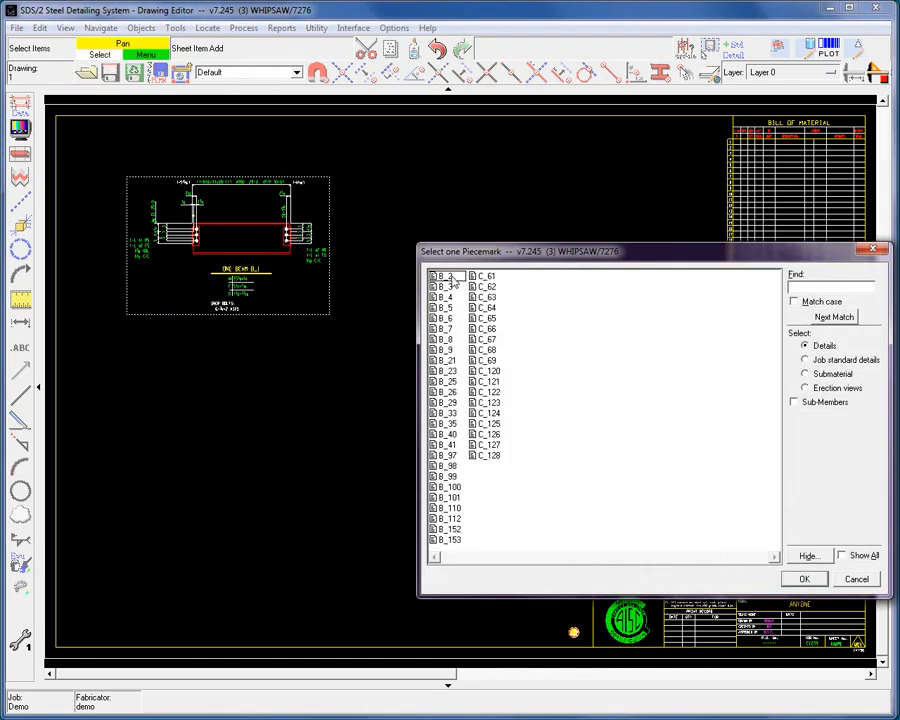
double_click(446, 277)
click(130, 505)
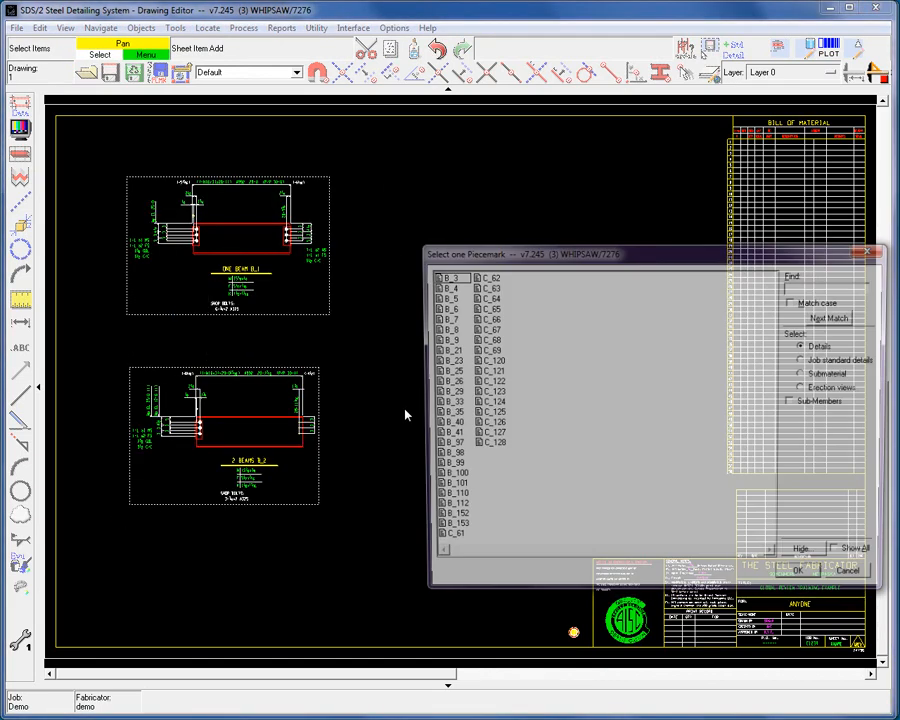
click(798, 571)
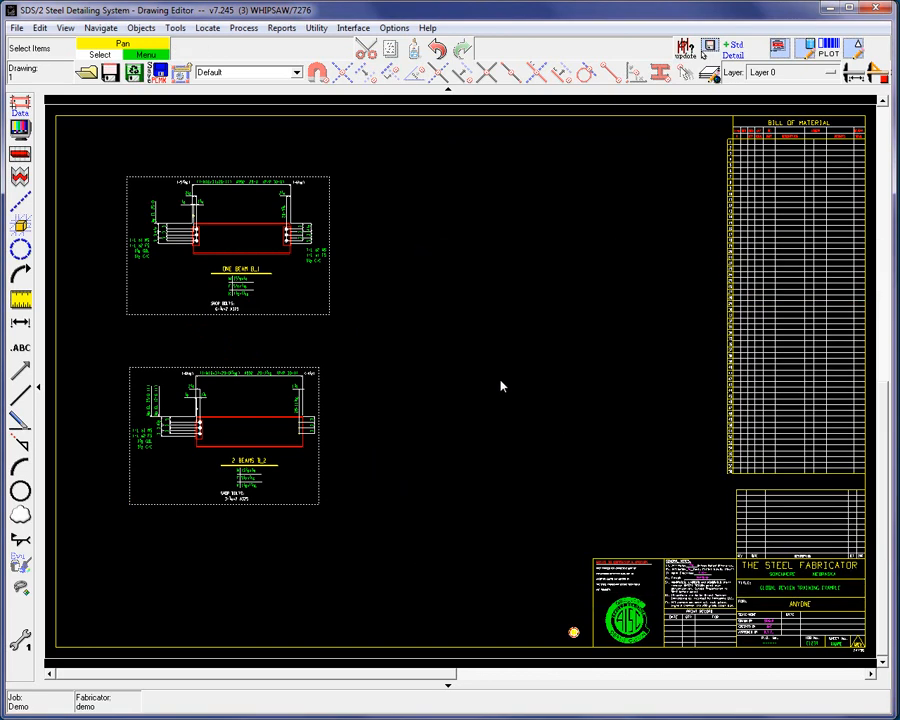
- Save sheet 1 with changed piecemarks, renaming B_1 to 1B1 and B_2 to 1B2, and inspect the new marks on the sheet
click(17, 28)
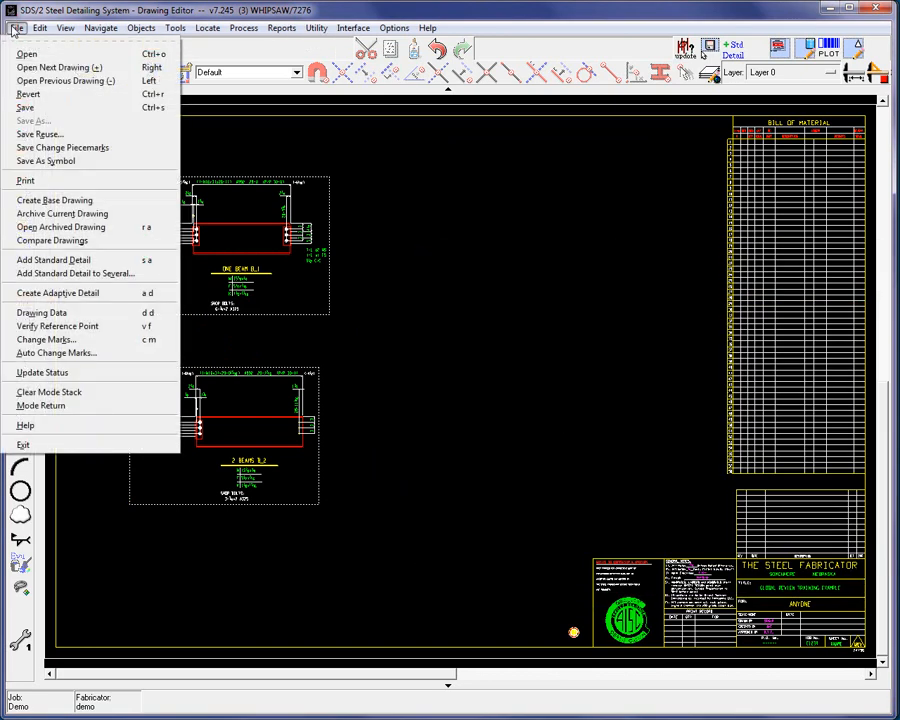
click(22, 147)
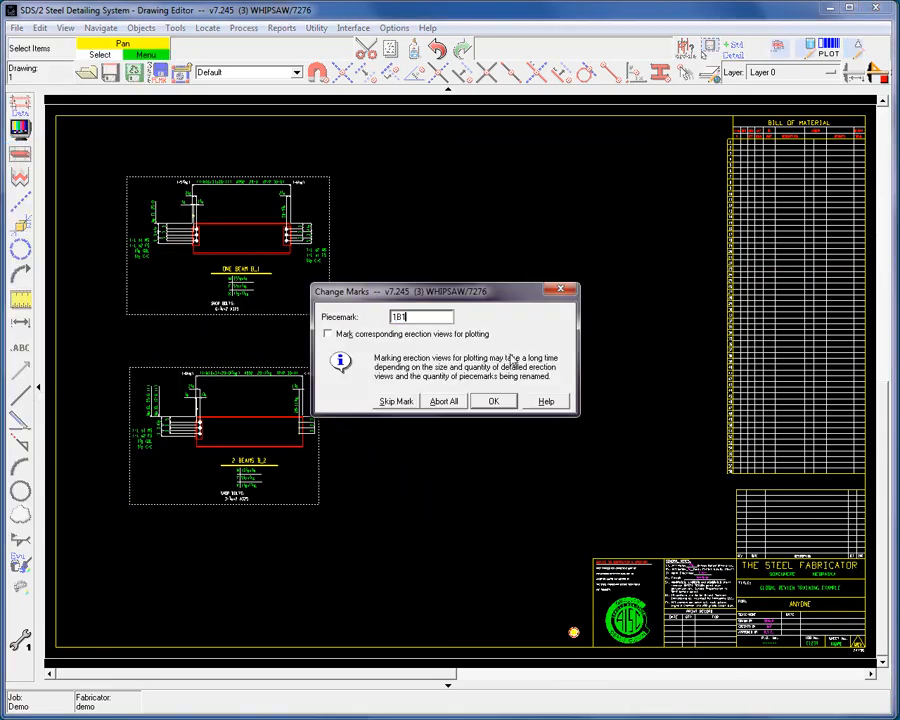
click(500, 400)
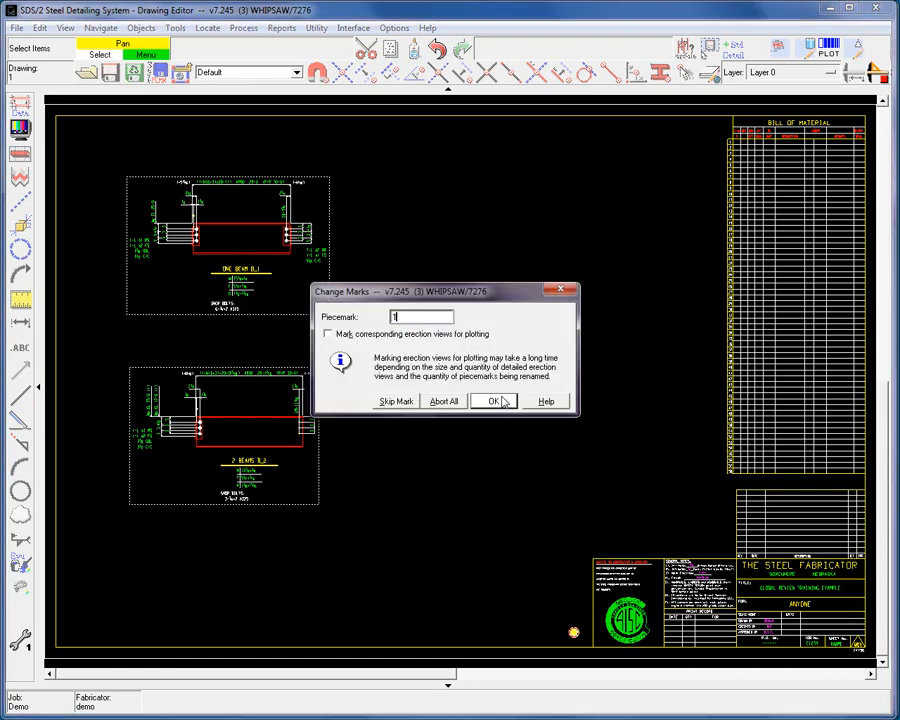
click(500, 401)
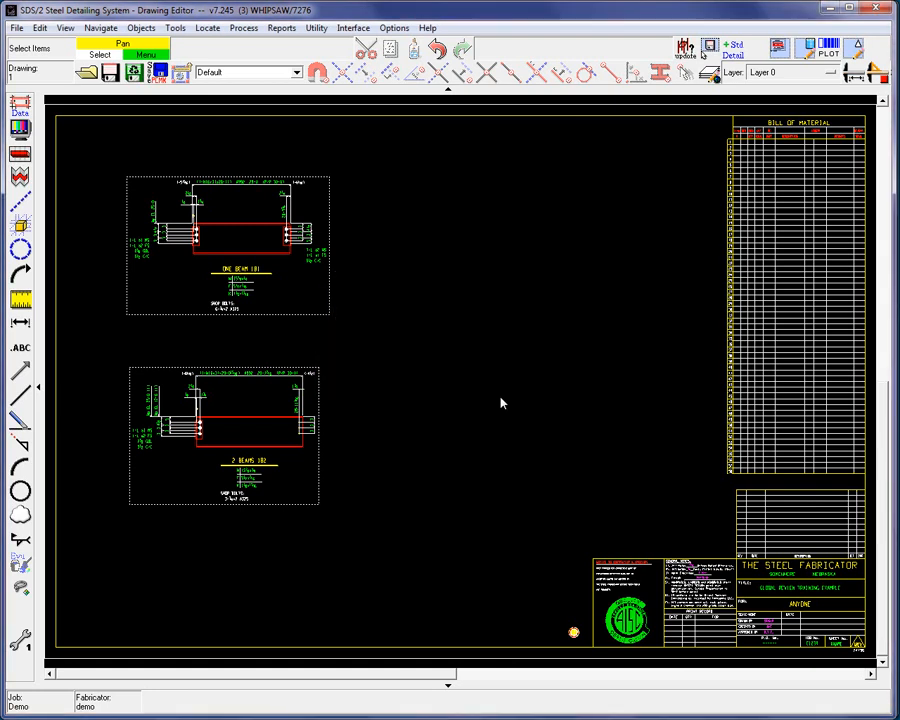
scroll(237, 478, up, 6)
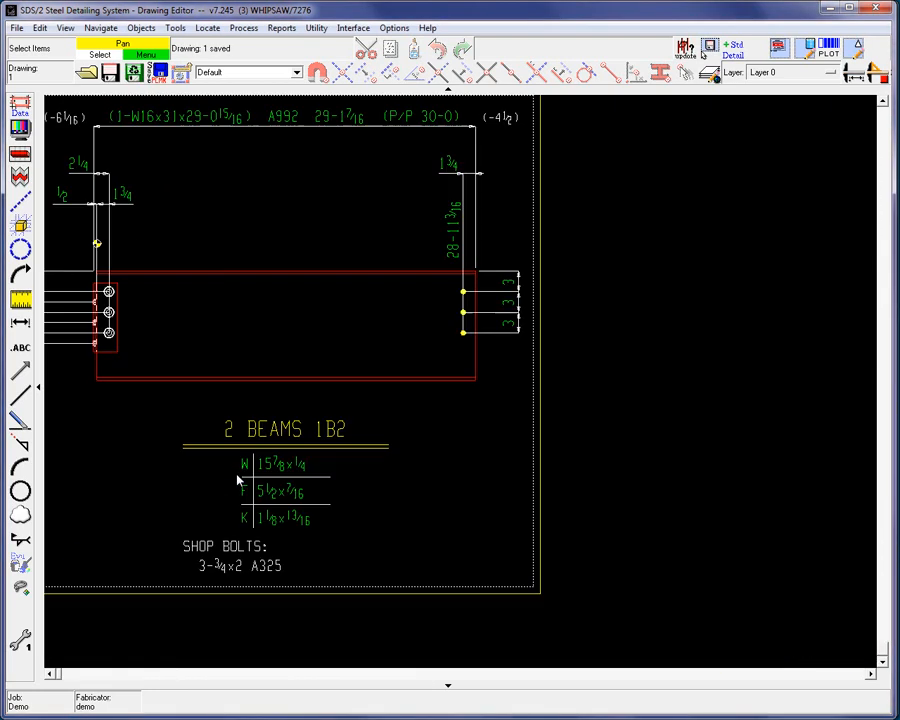
scroll(238, 480, down, 5)
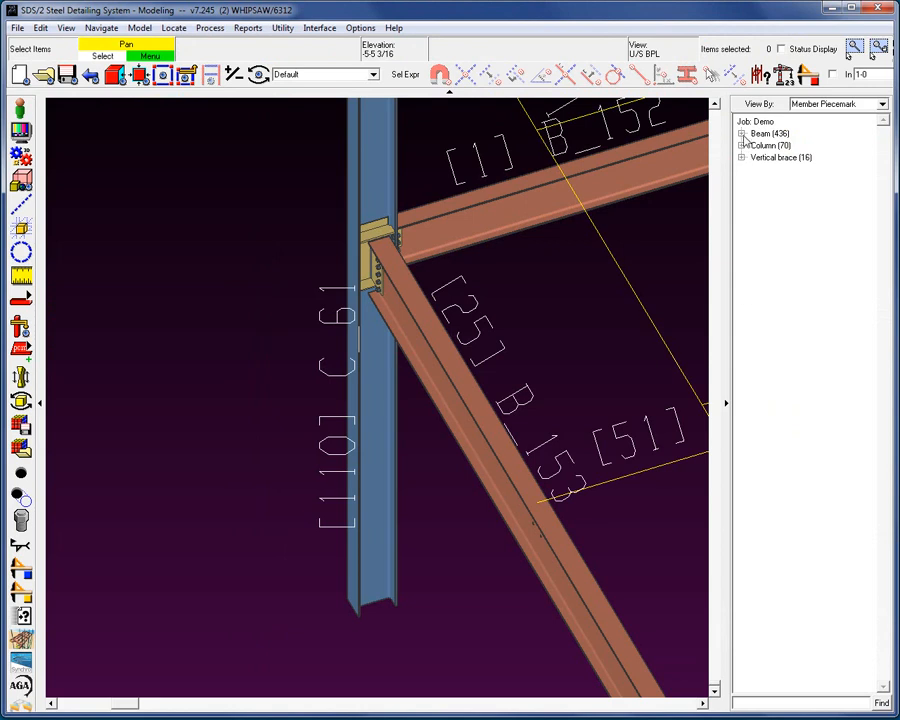
- Find piecemark 1B1 in the Modeling member tree, zoom to that beam and check its label in the model
click(741, 134)
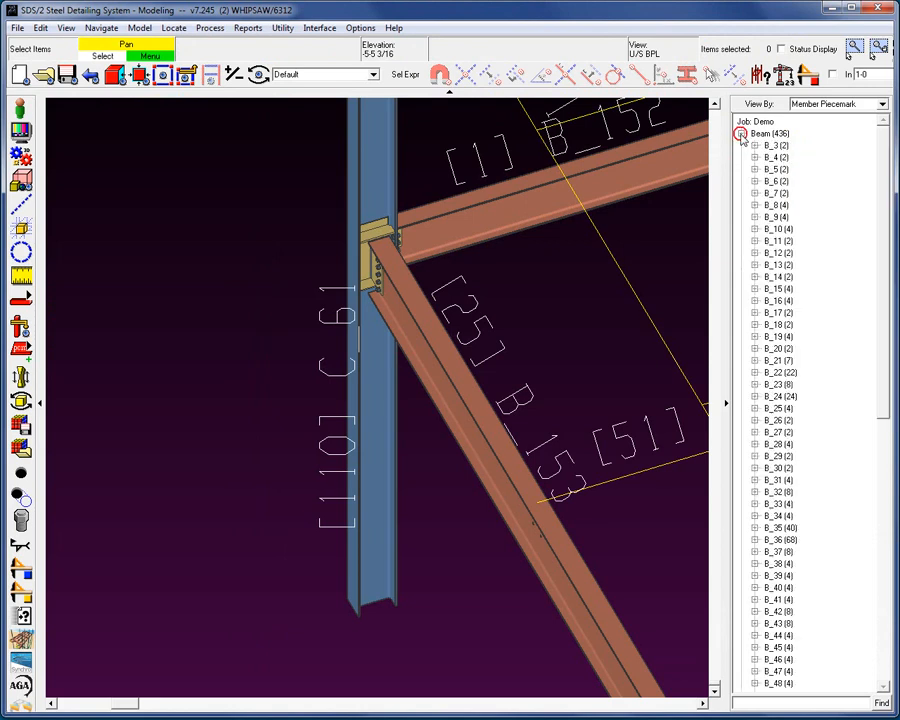
click(804, 699)
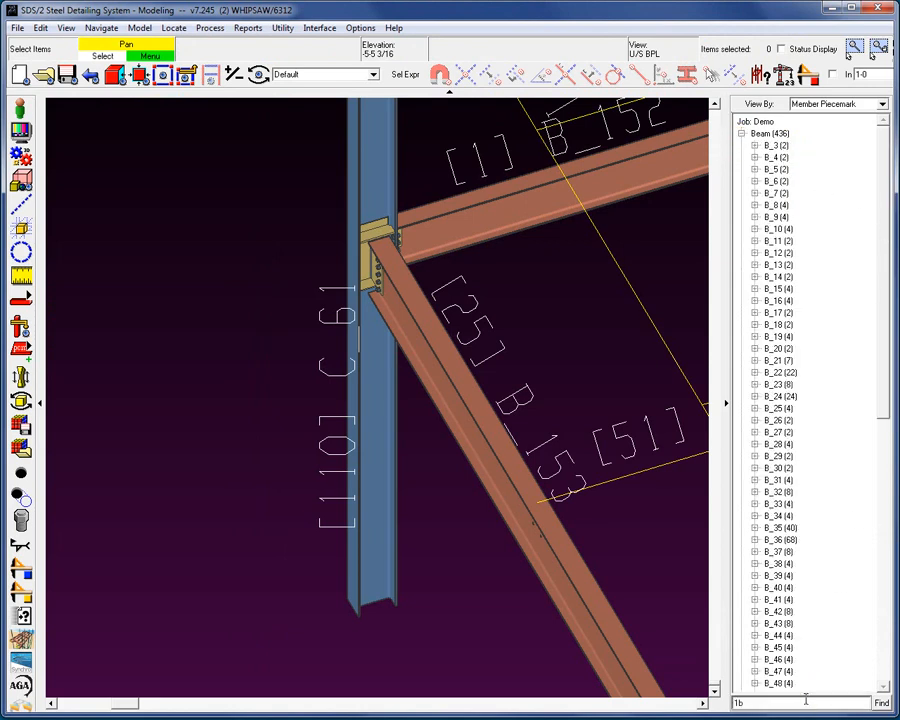
text(1b1)
click(881, 703)
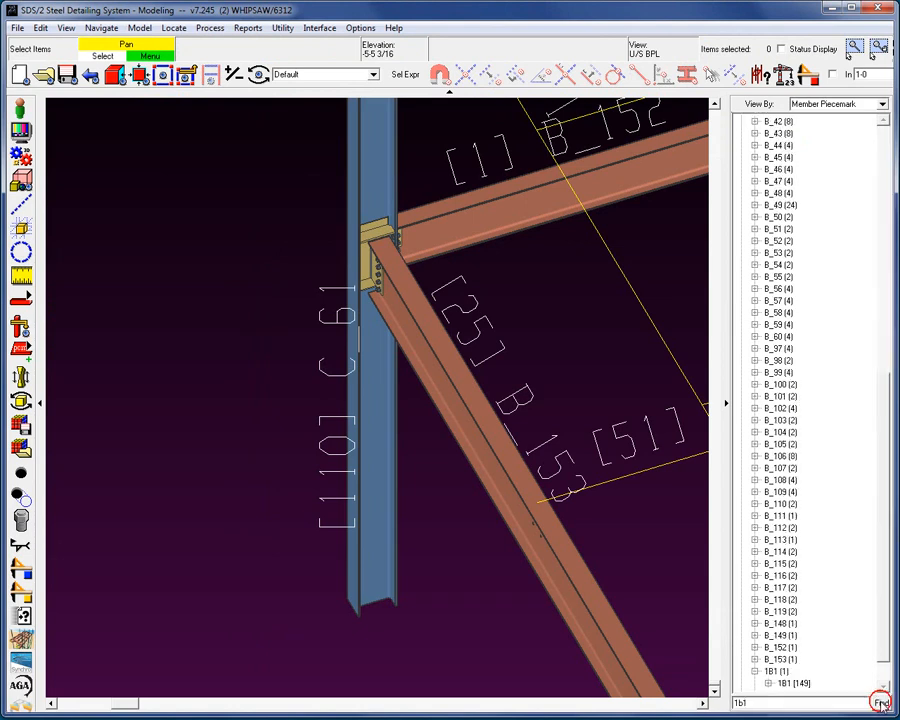
click(793, 684)
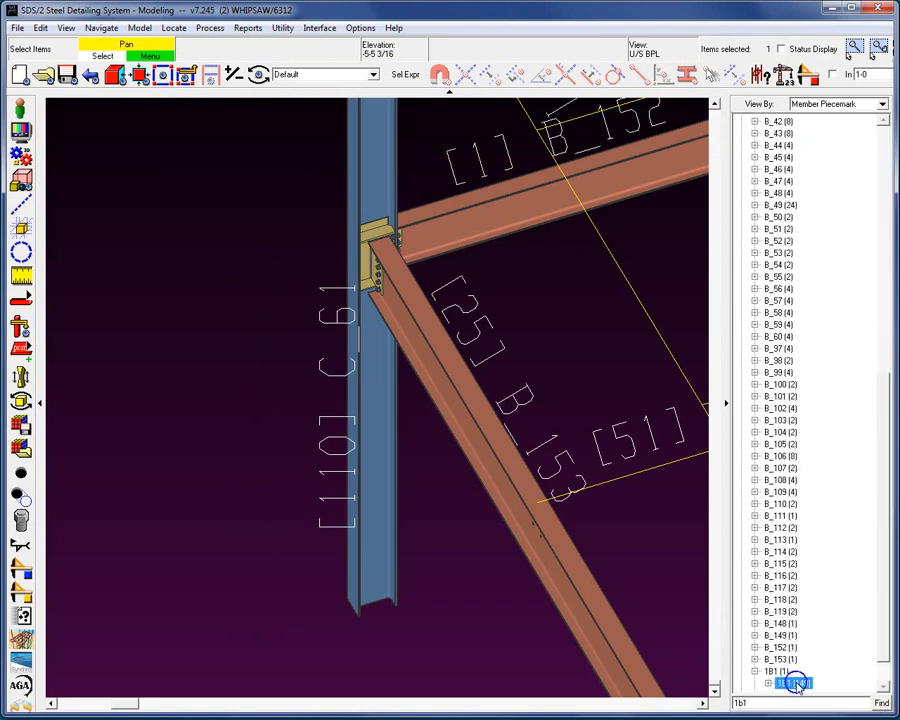
right_click(795, 685)
click(840, 502)
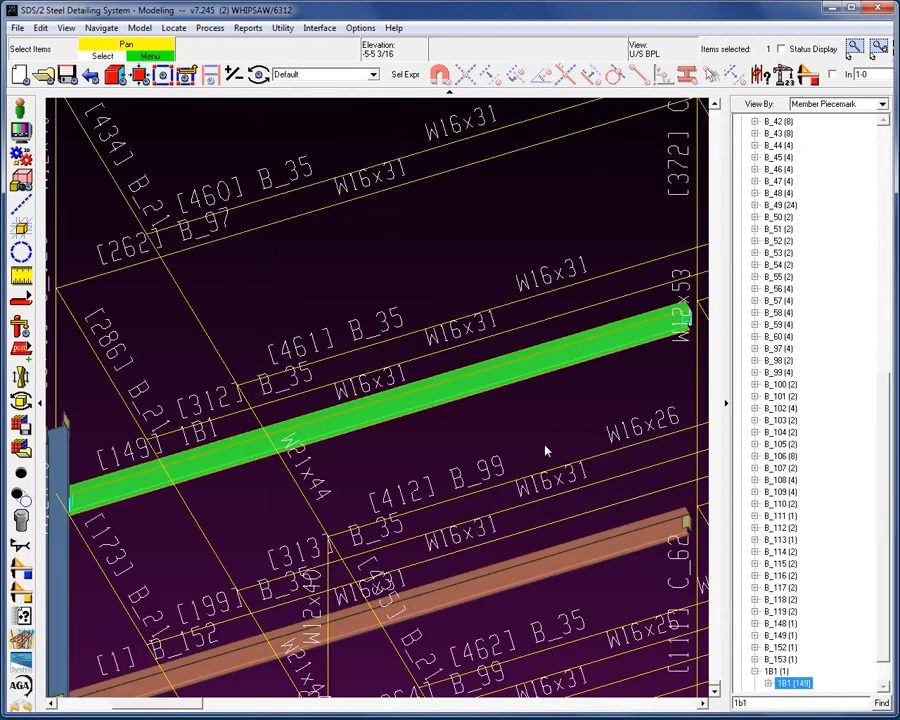
scroll(204, 454, up, 3)
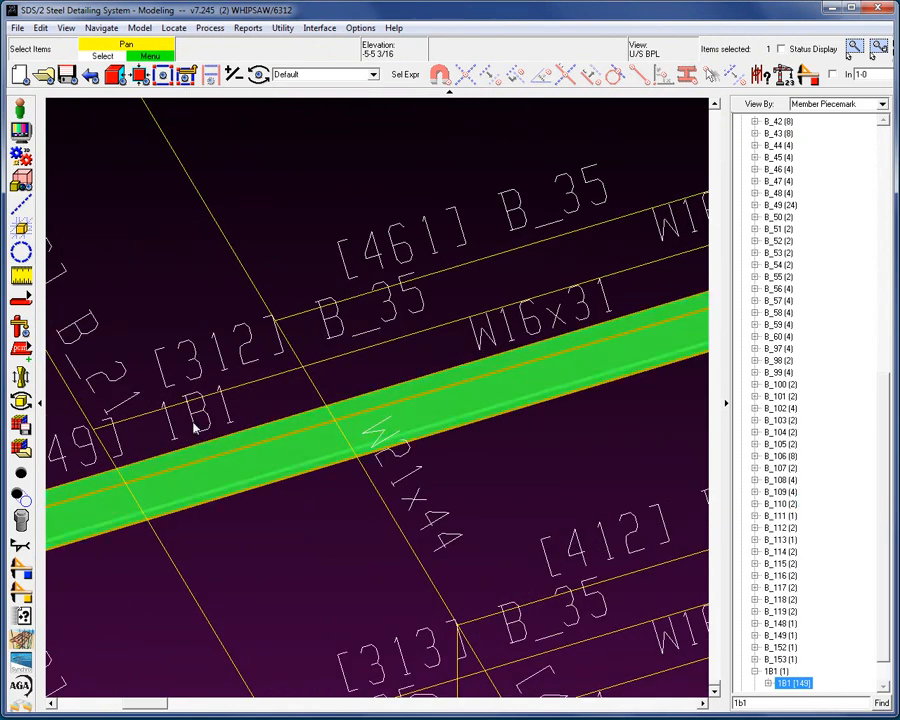
scroll(227, 490, down, 5)
scroll(227, 490, down, 4)
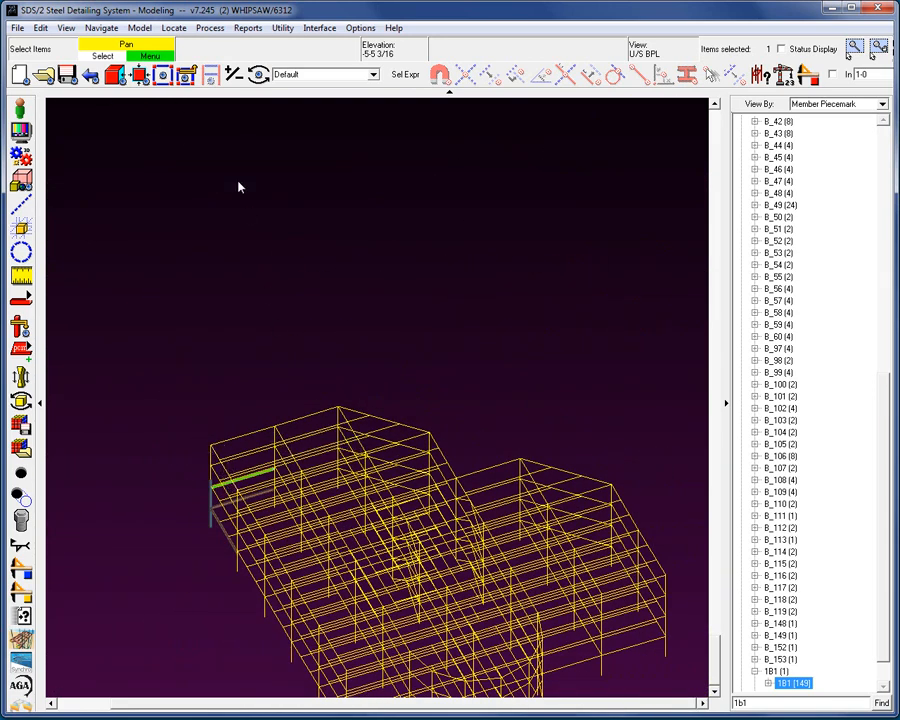
- Set up detail sheet autoloading with a sheet outline, renaming piecemarks in the order sheet number, member type designation, placement order on sheet
click(210, 31)
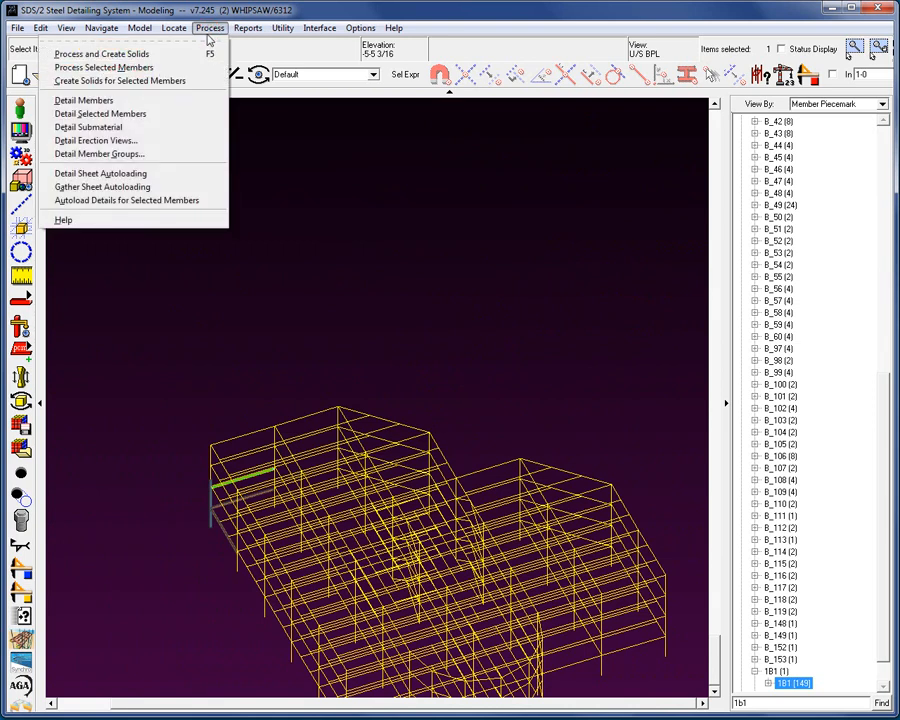
click(169, 174)
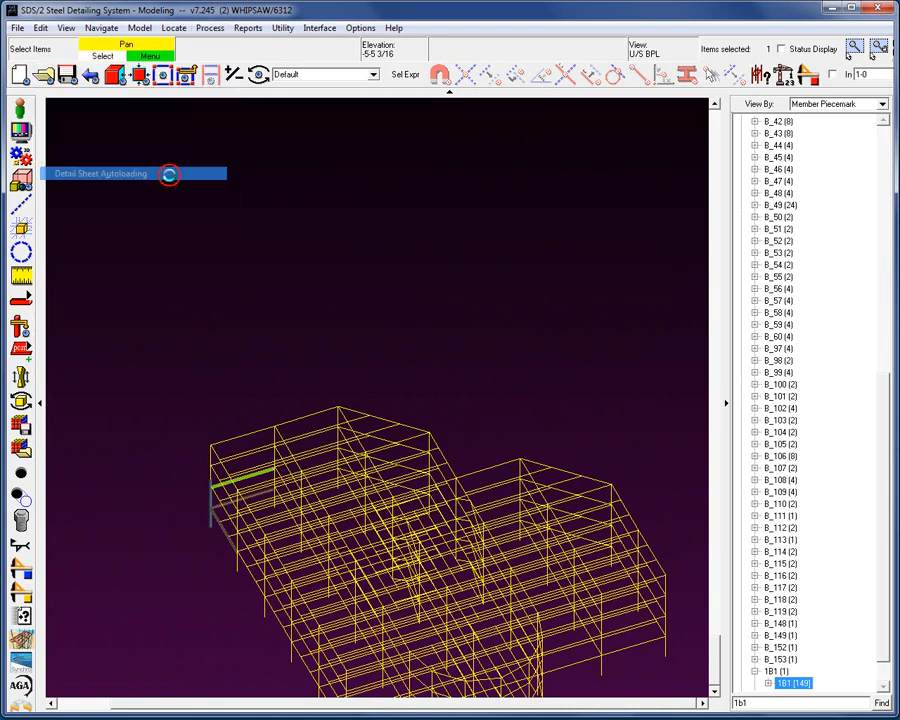
click(460, 277)
click(800, 579)
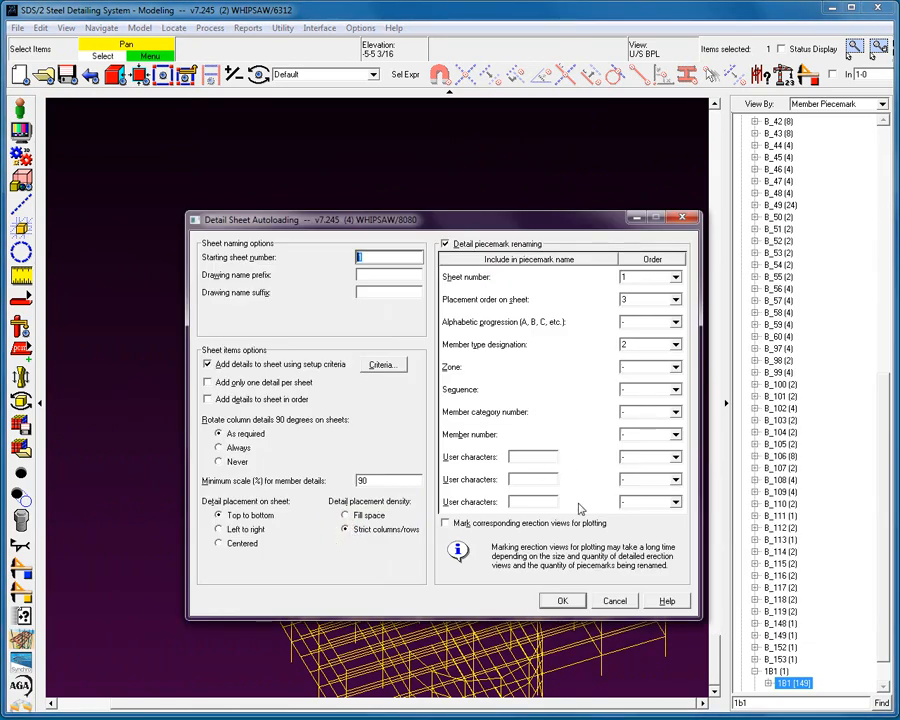
click(564, 602)
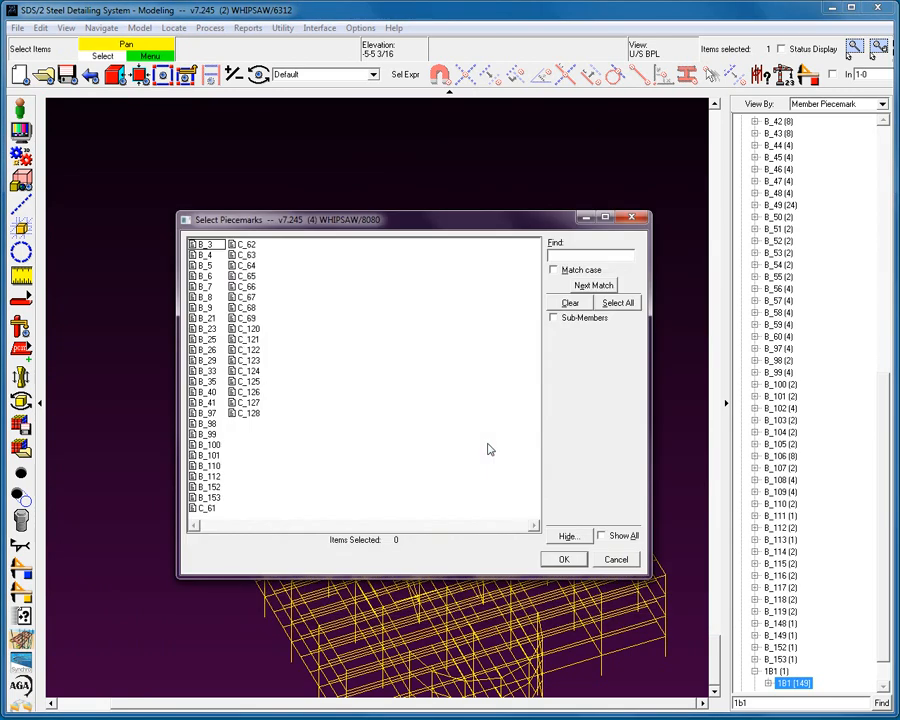
- Hide sequences 2 through EXISTING from the piecemark list and autoload all the remaining piecemarks onto detail sheets
click(567, 537)
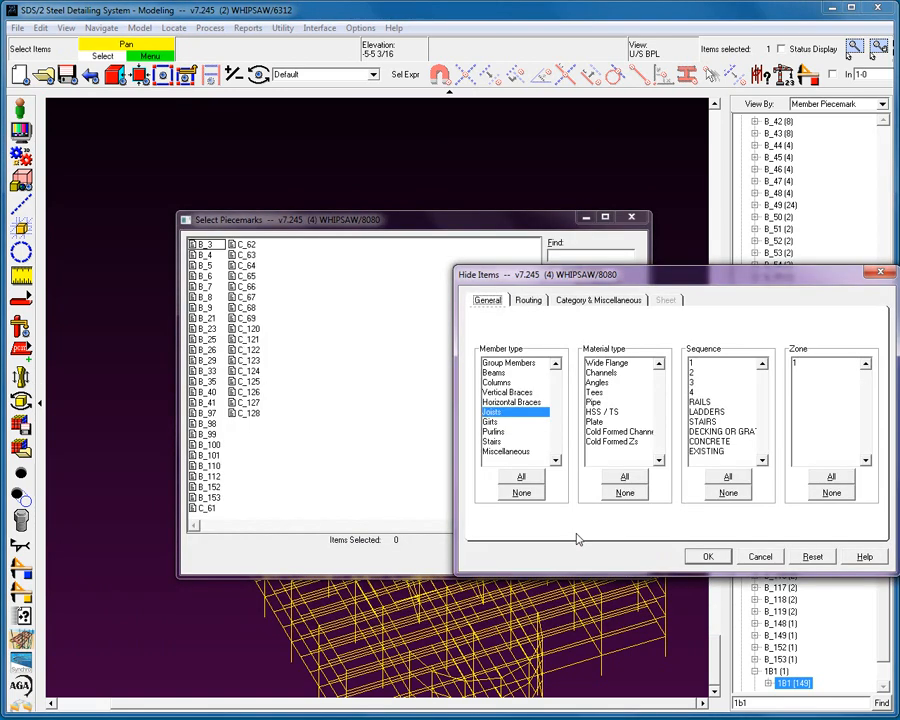
drag(693, 372, 708, 451)
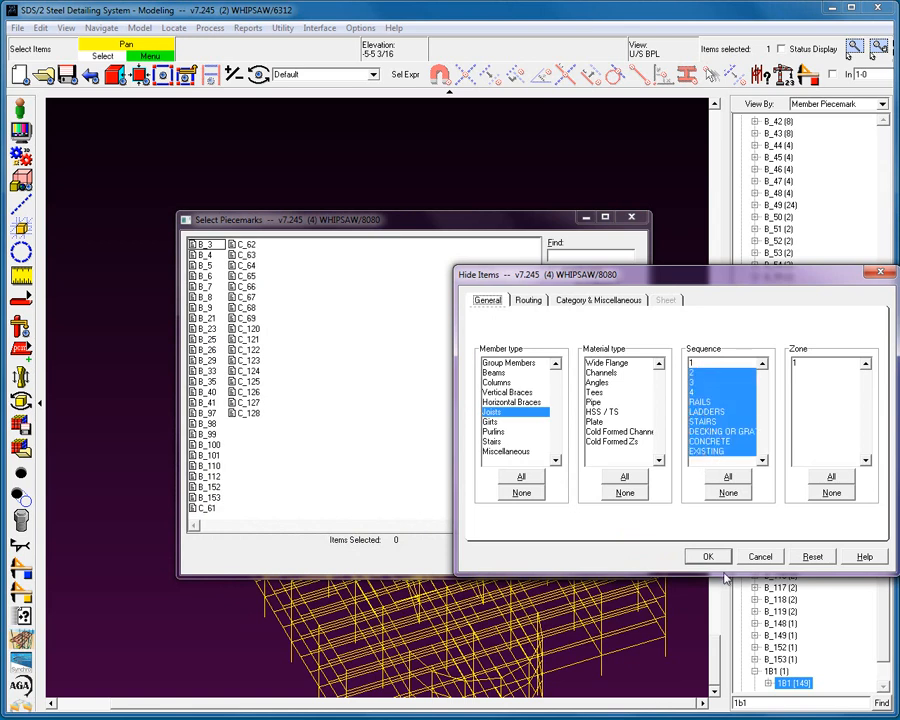
click(709, 558)
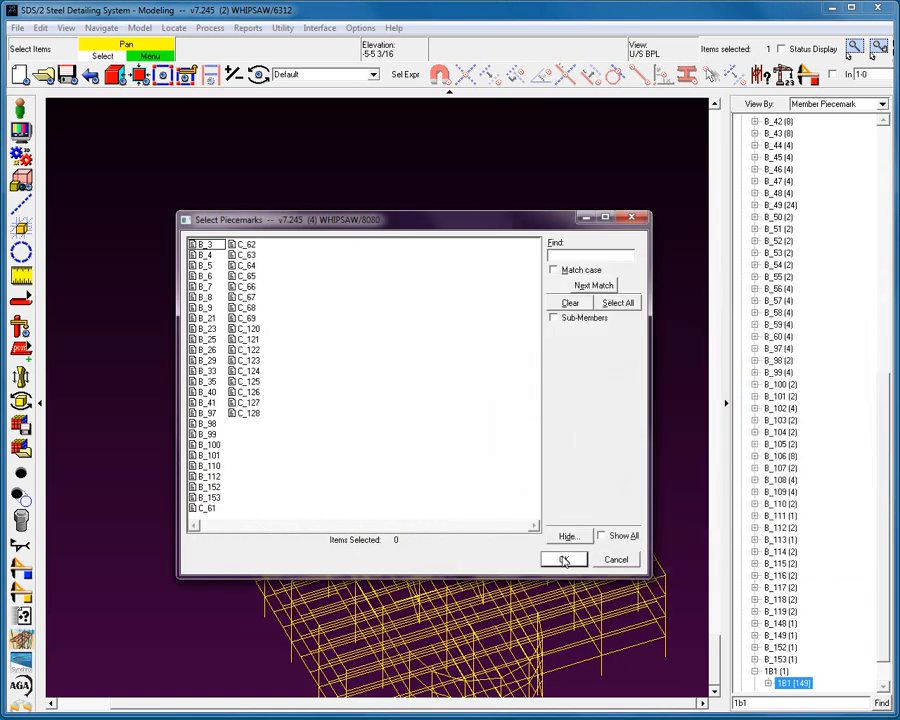
click(617, 302)
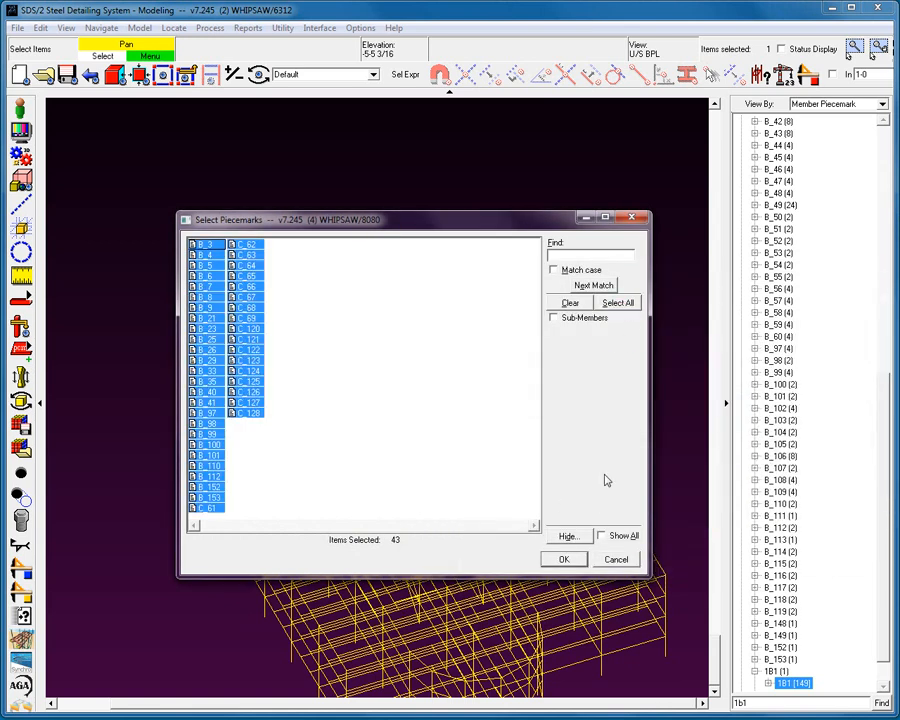
click(566, 560)
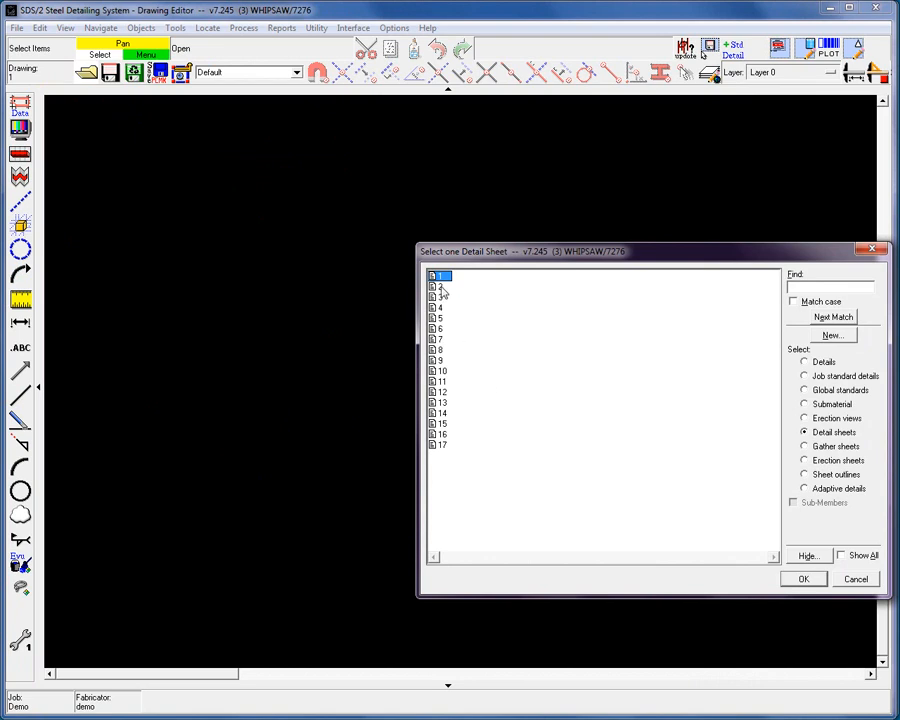
- Open detail sheets 2 and 3 in the Drawing Editor and page through the following sheets to review the autoloaded beam details
double_click(439, 287)
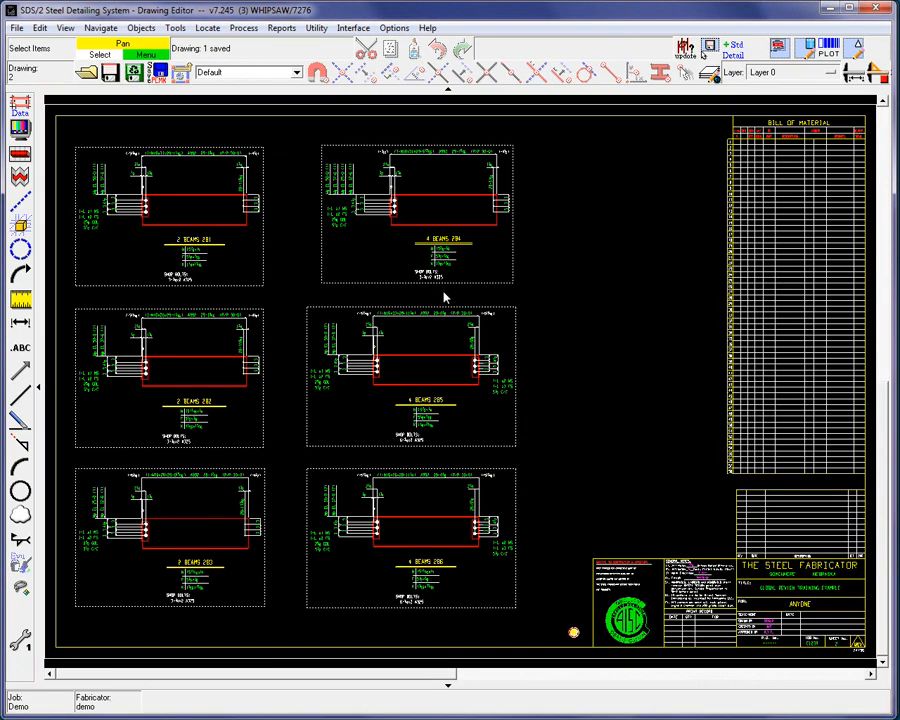
click(88, 74)
double_click(439, 297)
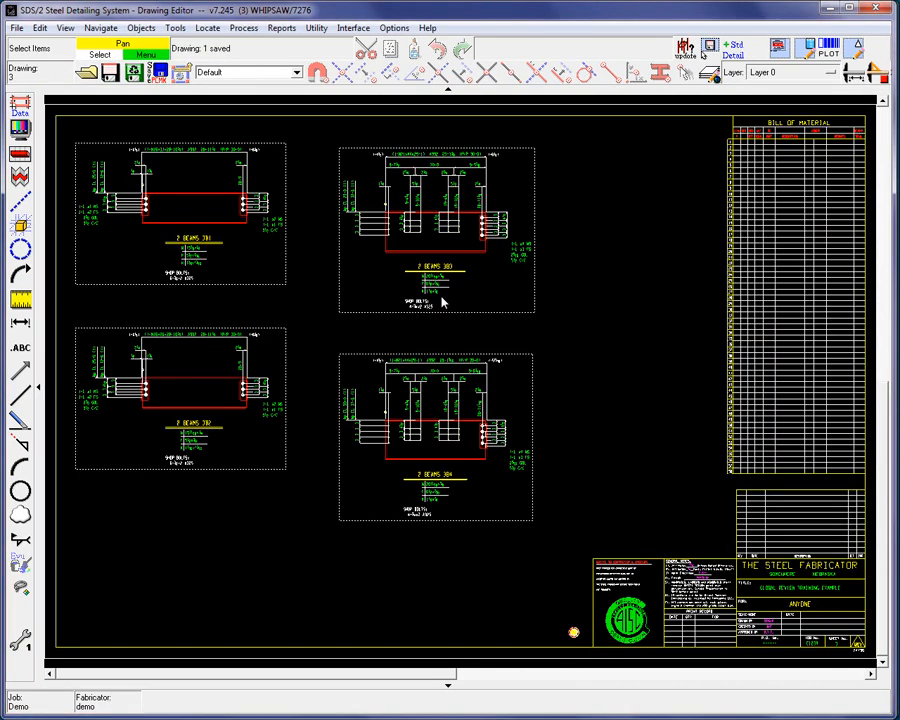
key(Page_Down)
key(Page_Down)
key(Page_Down)
key(Page_Down)
key(Page_Down)
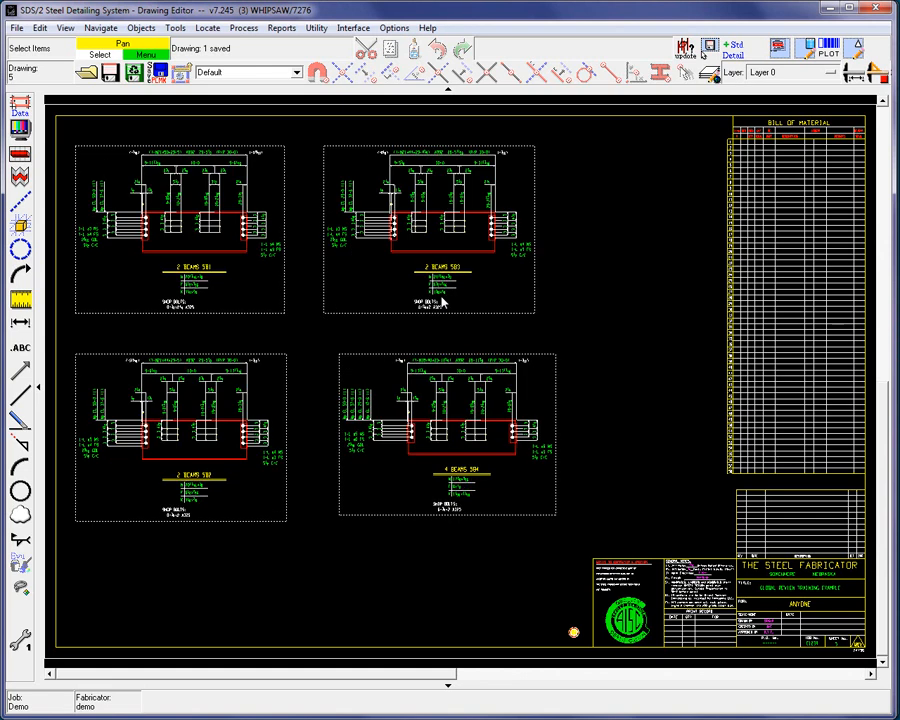